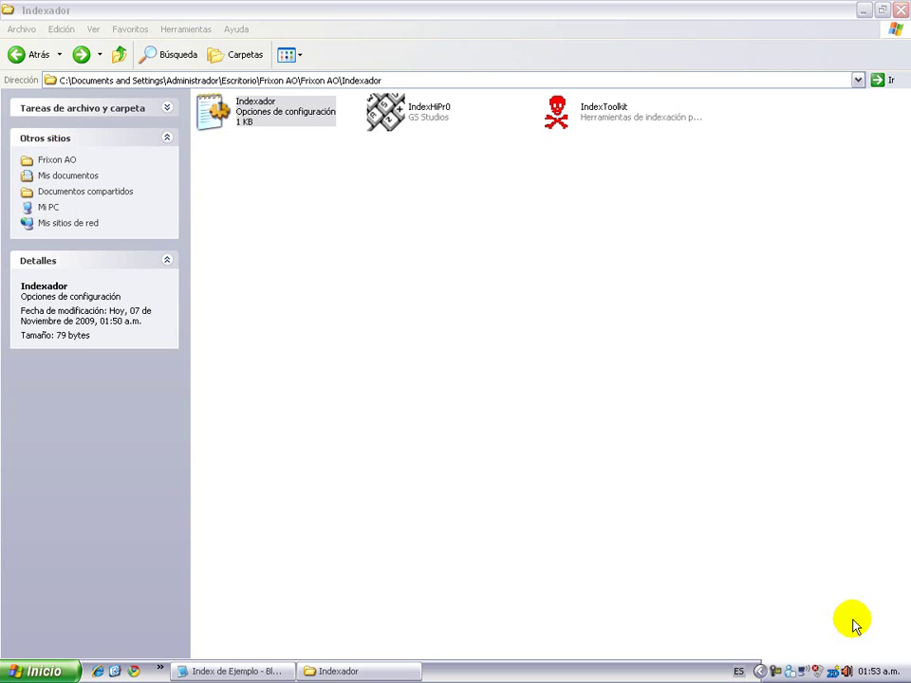
Launch the IndexHiPr0 application from the Indexador folder.
drag(632, 369, 445, 195)
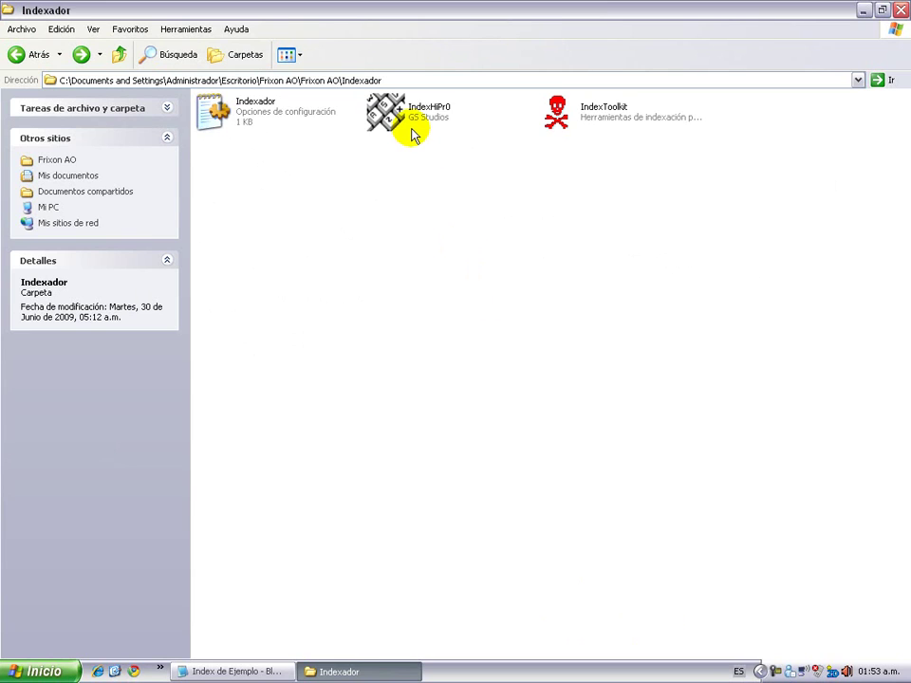
click(458, 385)
right_click(411, 133)
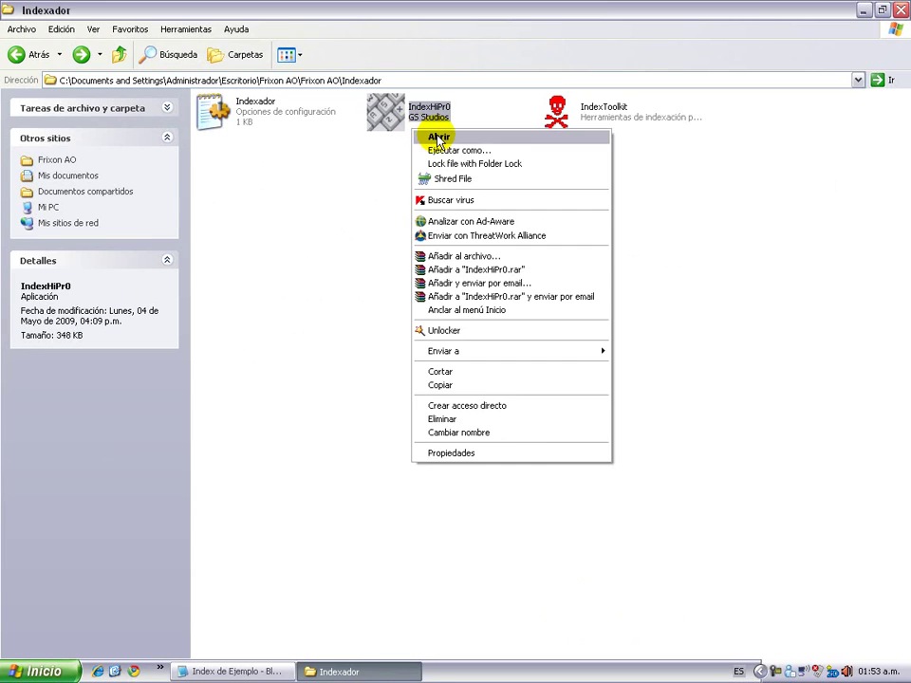
click(429, 136)
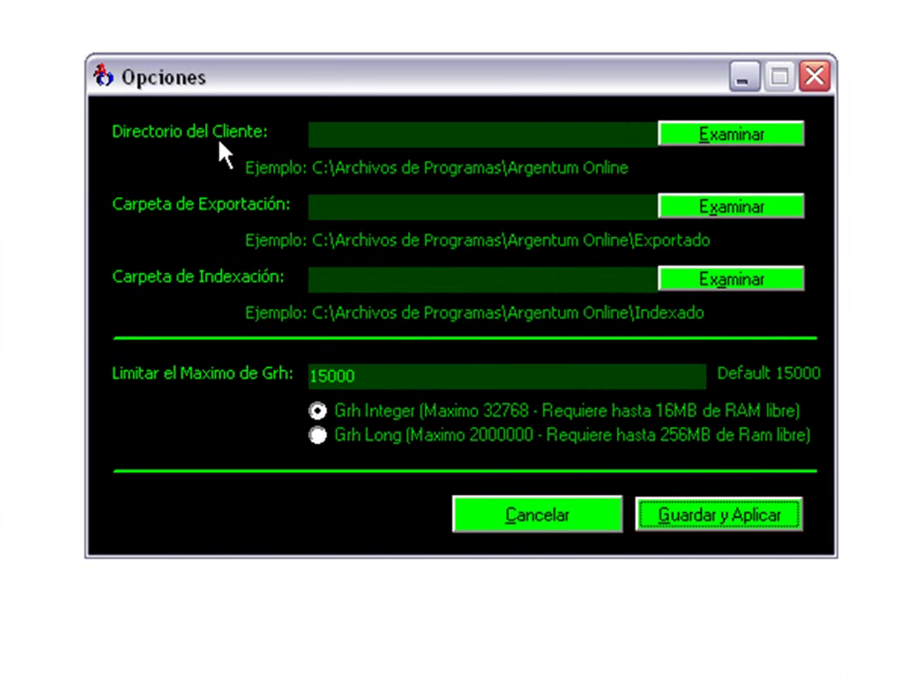
Set the client directory (Directorio del Cliente) to the Cliente folder inside Frixon AO\Frixon AO.
click(749, 135)
drag(632, 305, 634, 350)
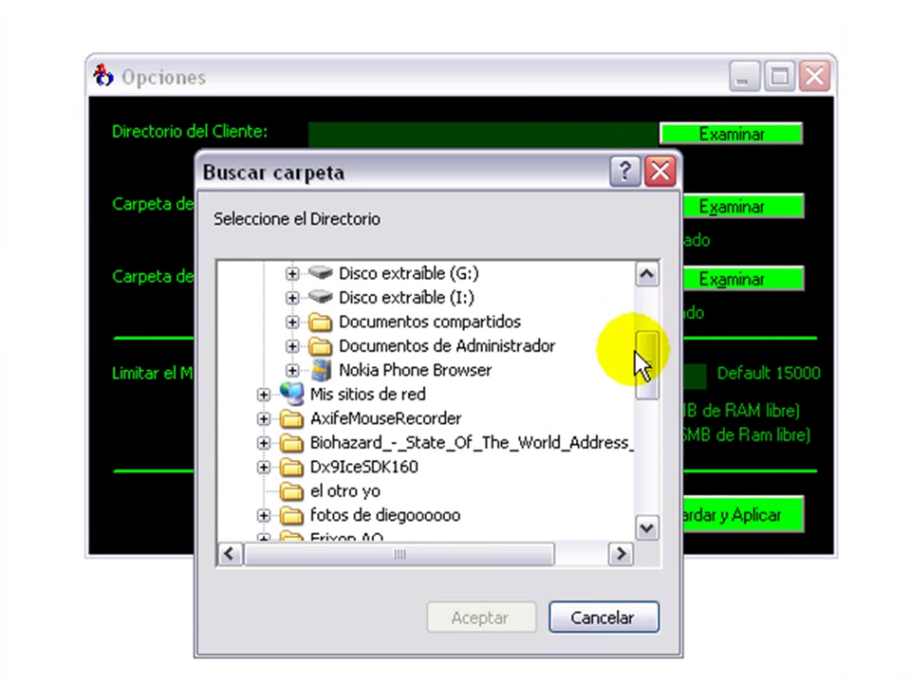
scroll(265, 485, down, 1)
click(264, 467)
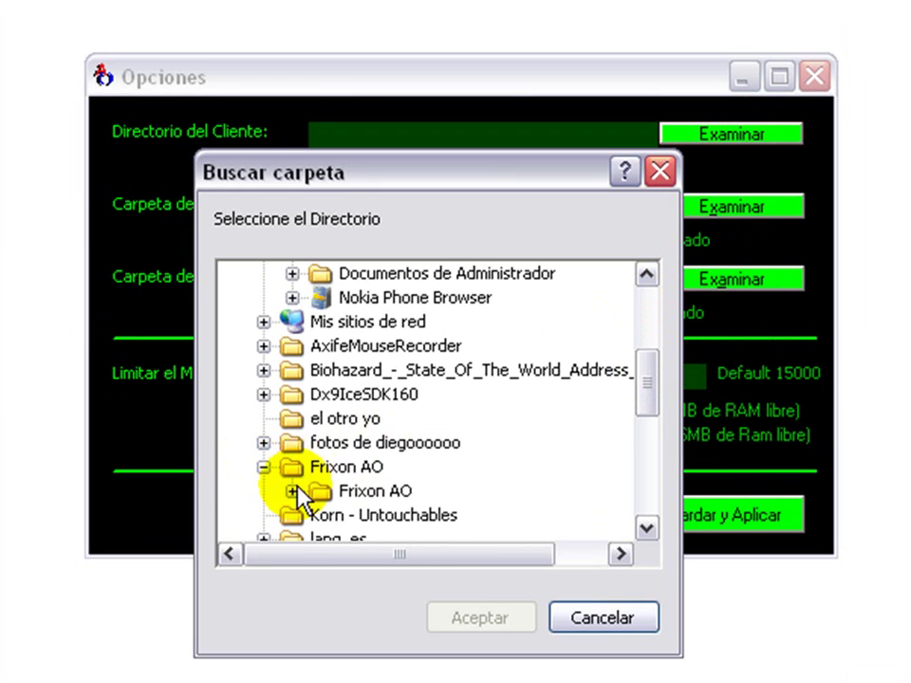
click(292, 490)
click(320, 394)
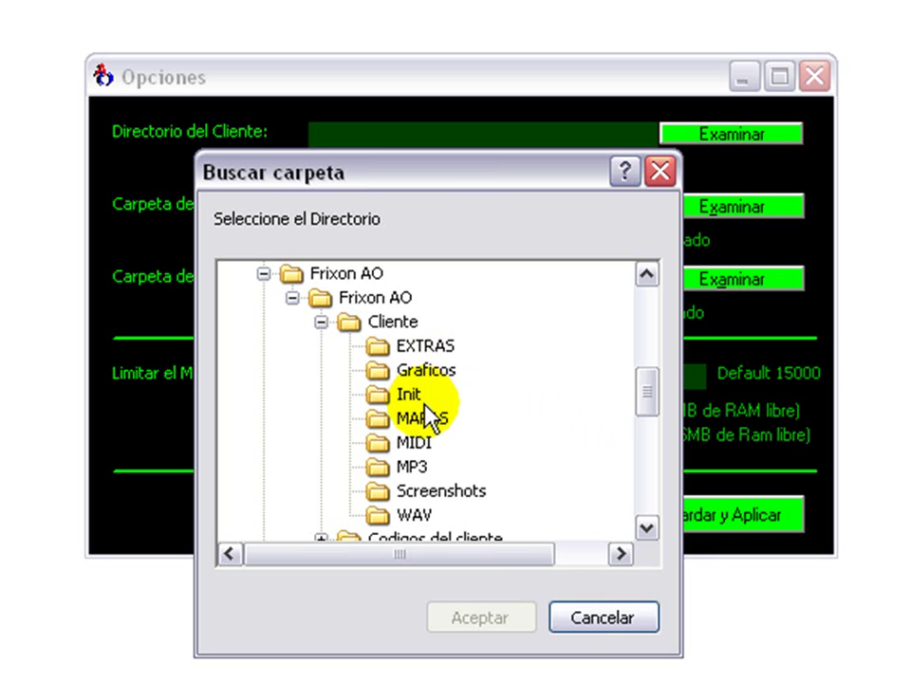
click(352, 326)
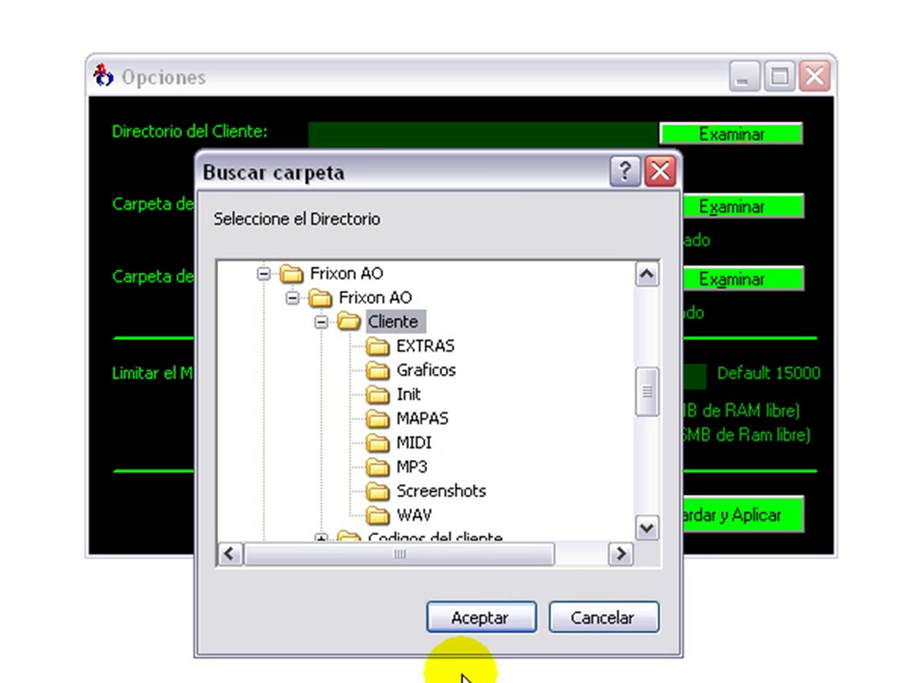
click(480, 619)
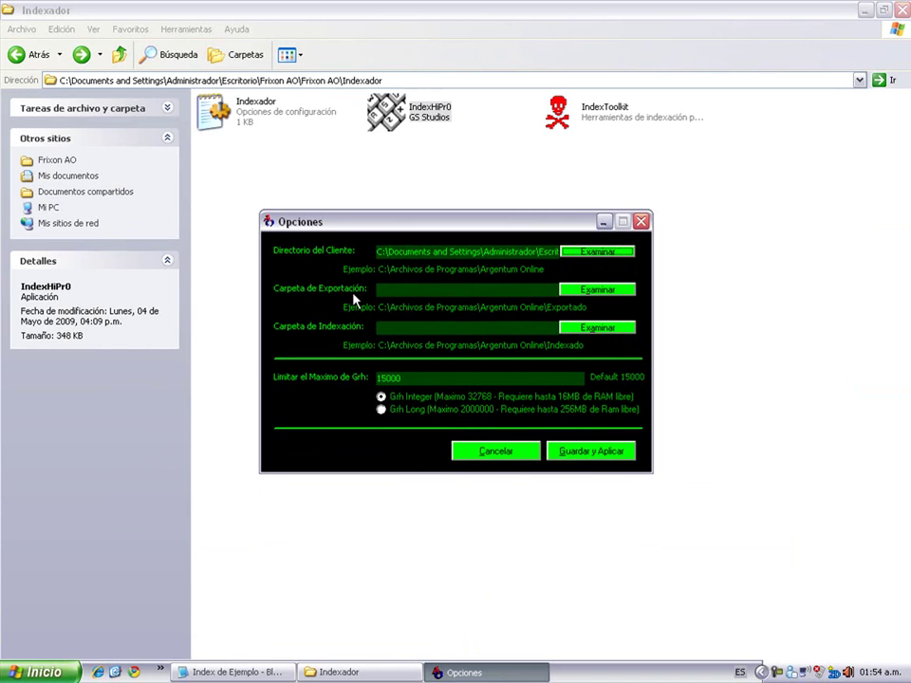
Create a new folder named Exportado inside the Indexador folder.
right_click(763, 326)
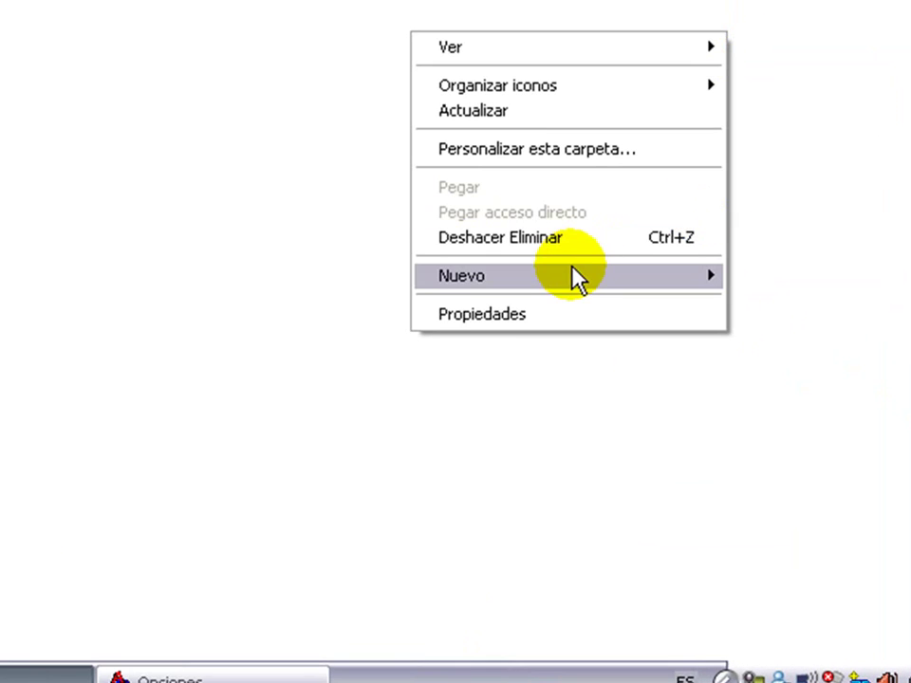
mouse_move(588, 284)
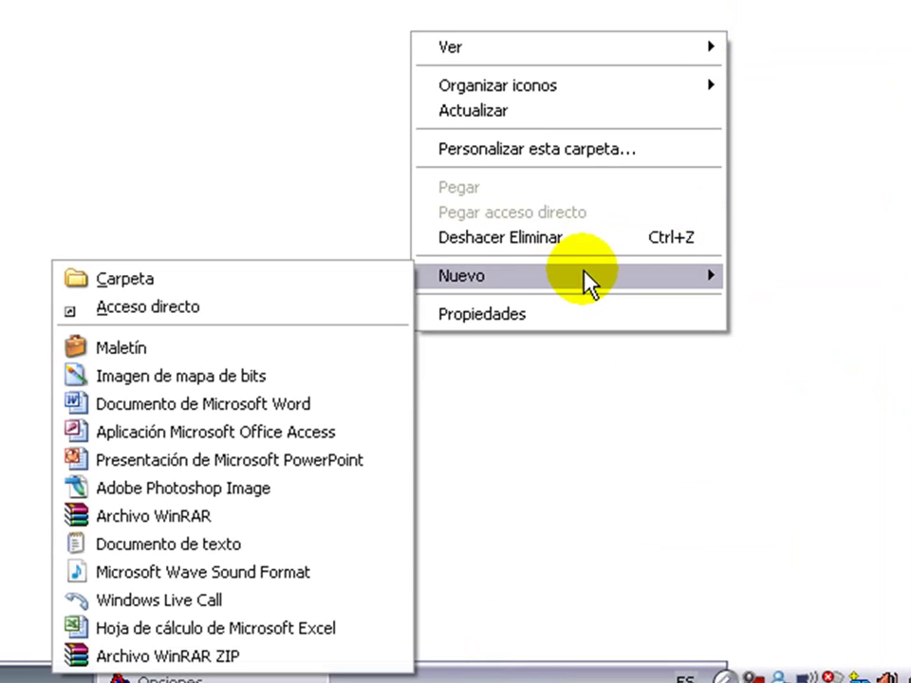
click(316, 287)
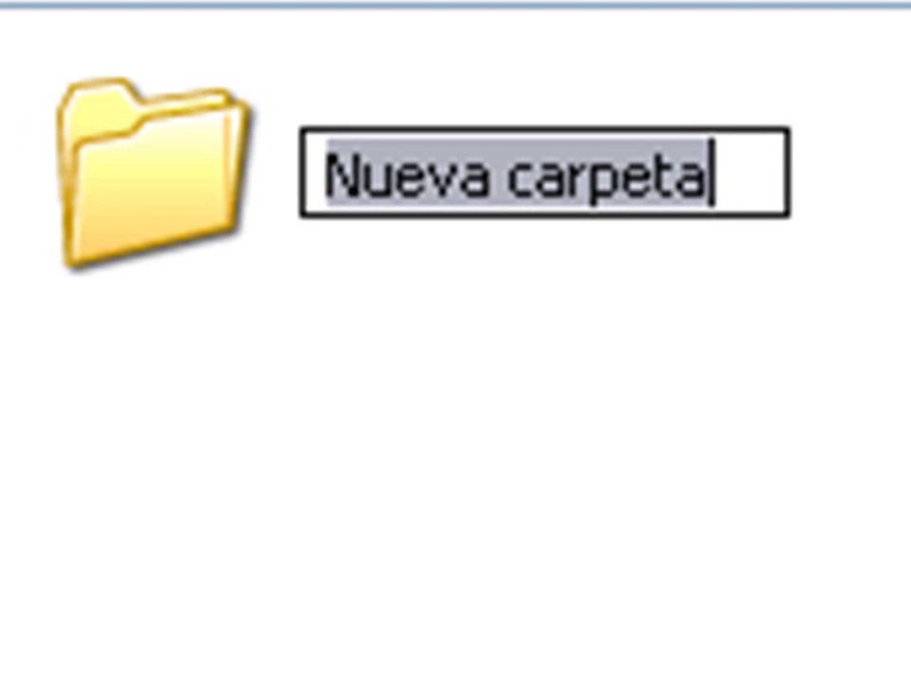
text(Exportado)
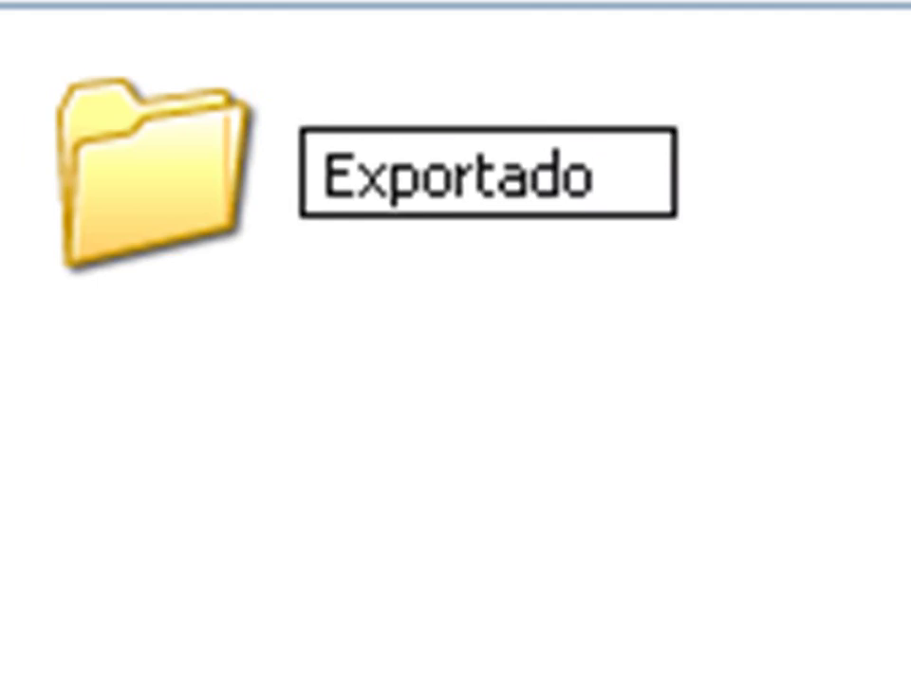
key(Return)
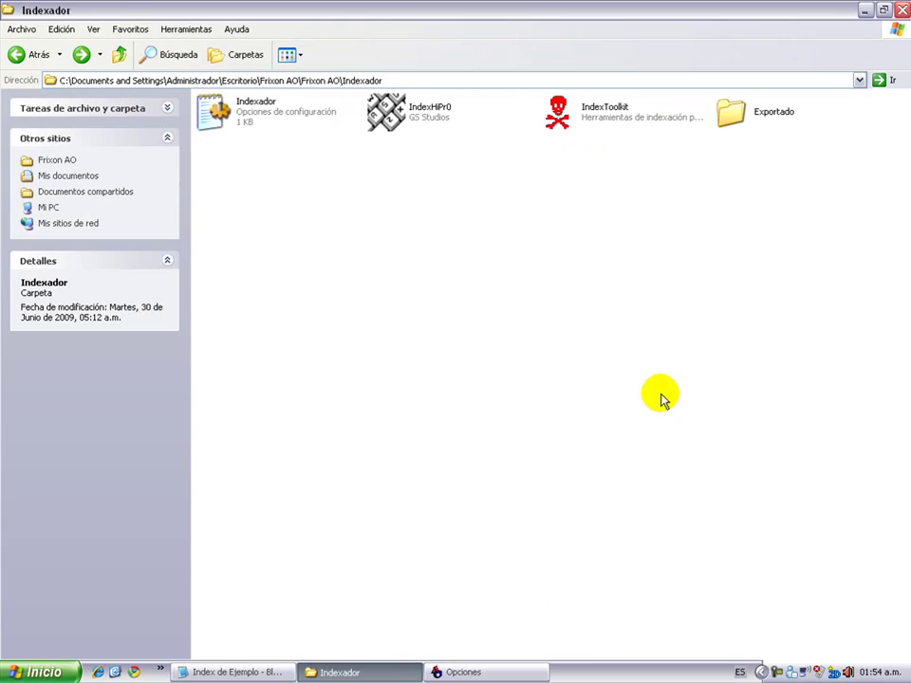
Return to the indexer's options and set the export folder (Carpeta de Exportación) to Frixon AO\Frixon AO\Indexador\Exportado.
click(465, 672)
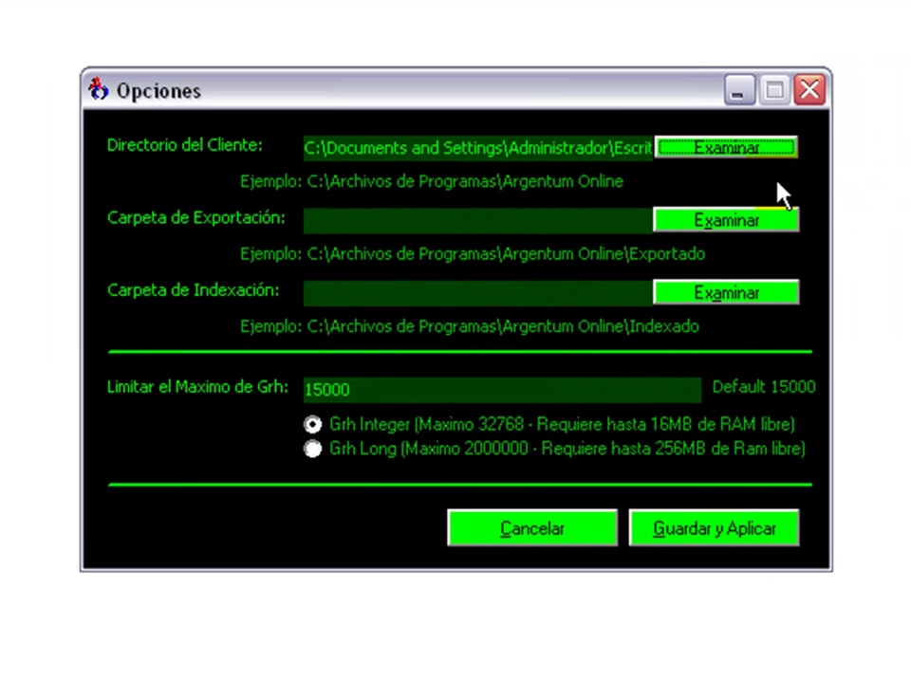
click(591, 290)
scroll(416, 494, down, 2)
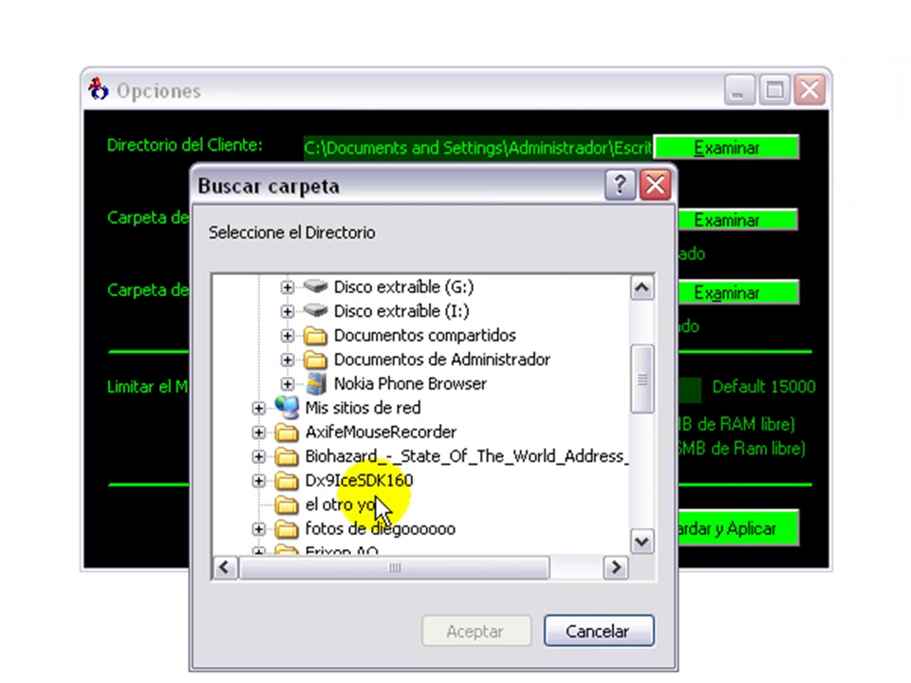
scroll(352, 399, up, 2)
scroll(316, 404, down, 3)
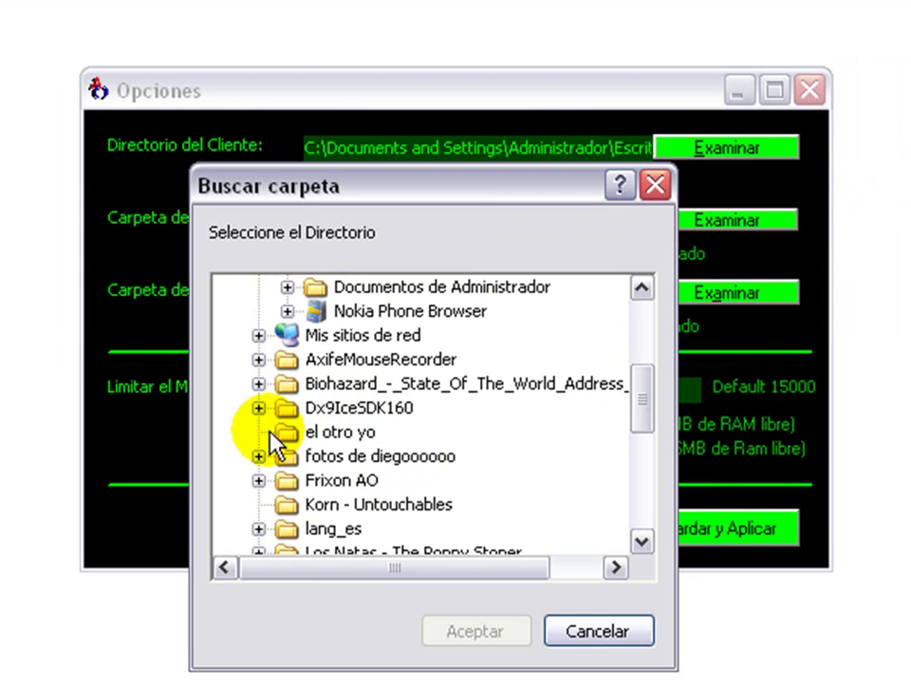
click(259, 481)
click(286, 505)
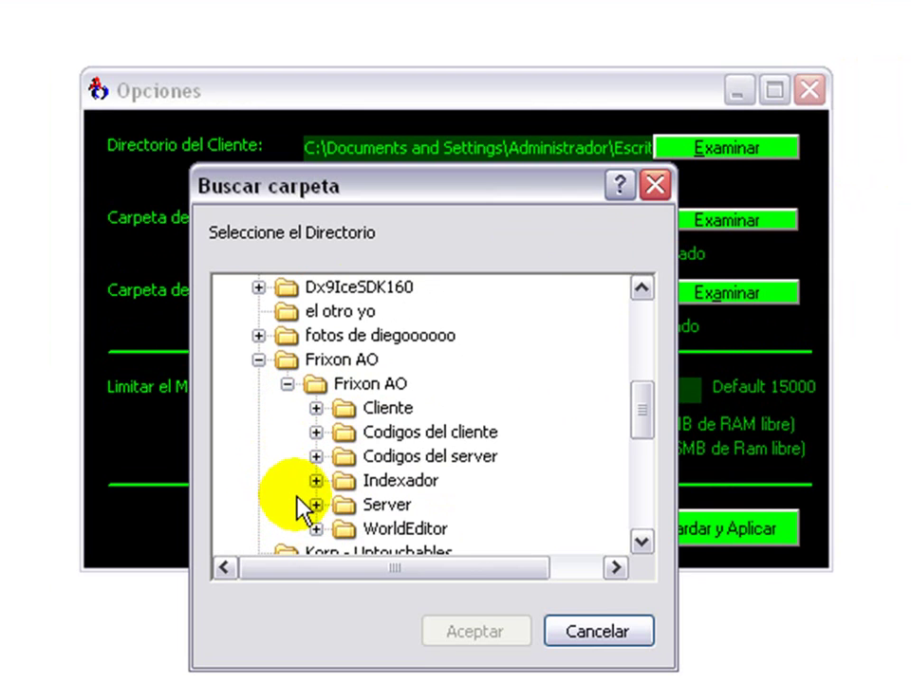
click(316, 482)
click(408, 505)
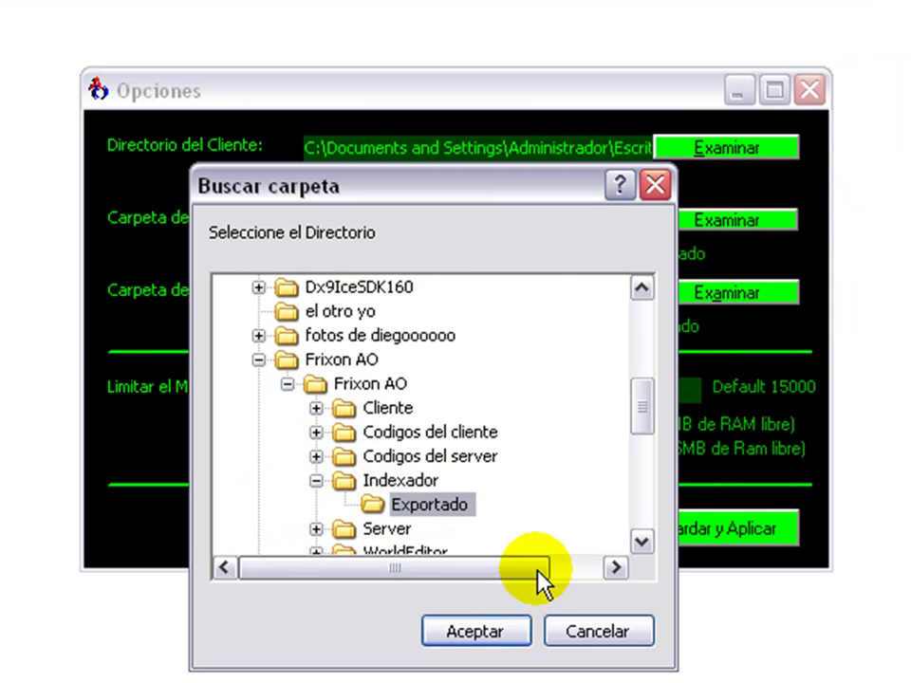
click(513, 631)
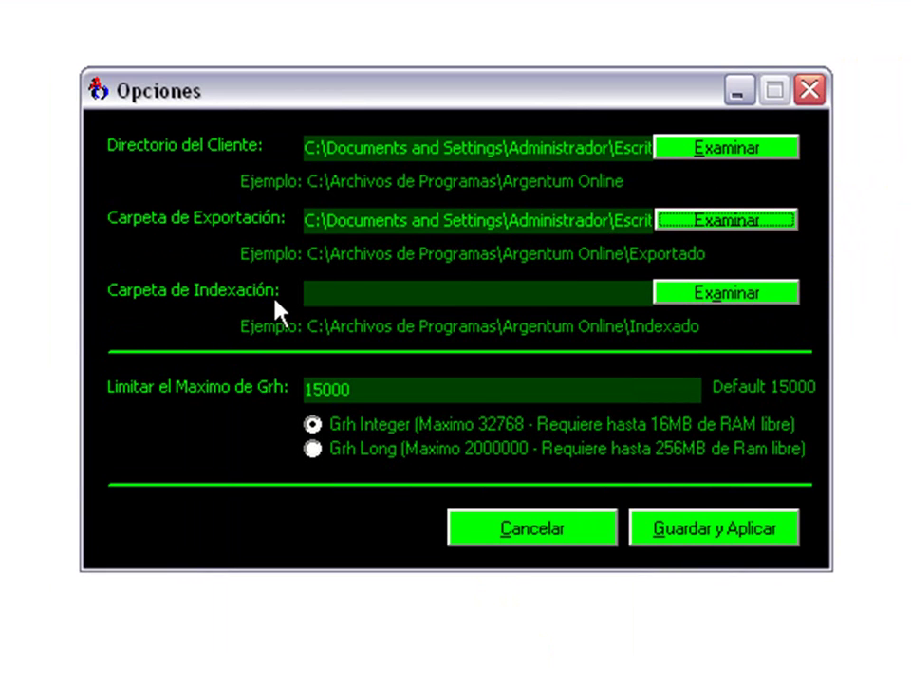
Set the indexing folder (Carpeta de Indexación) to the Init folder inside Frixon AO\Frixon AO\Cliente.
click(730, 306)
scroll(321, 481, down, 3)
click(258, 481)
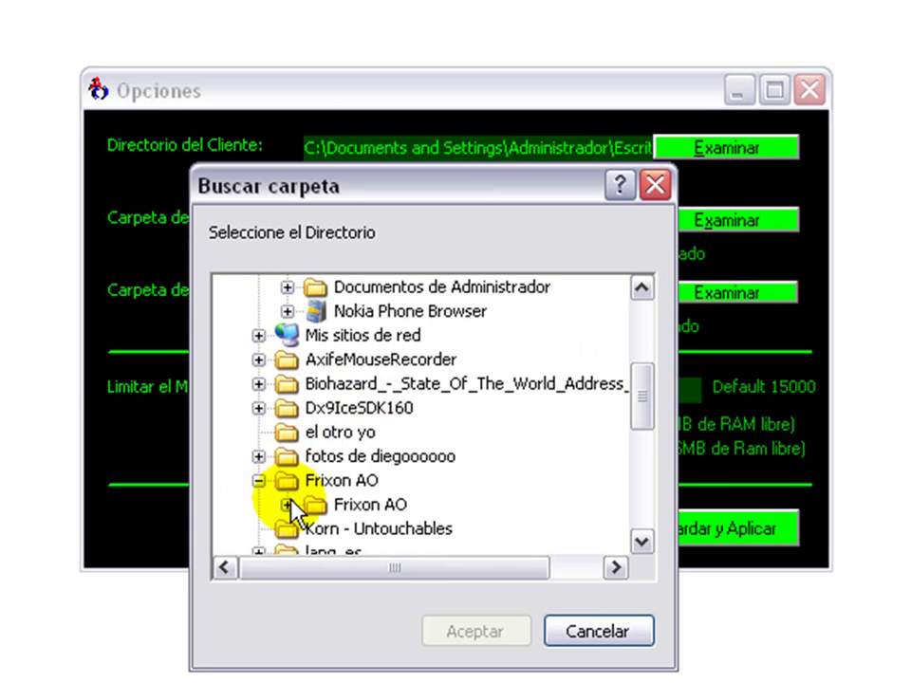
click(288, 504)
click(316, 408)
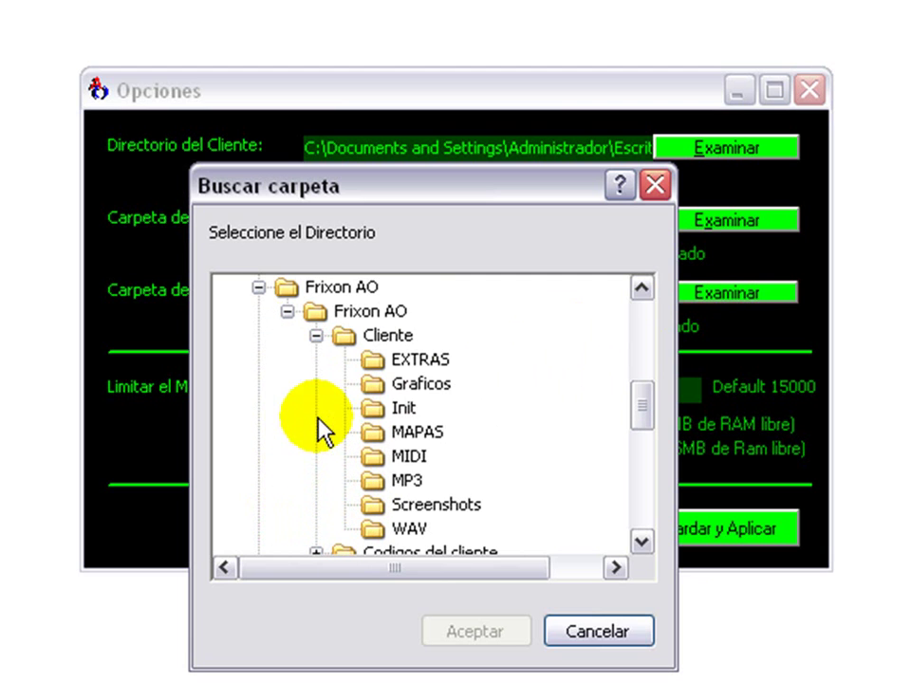
click(400, 410)
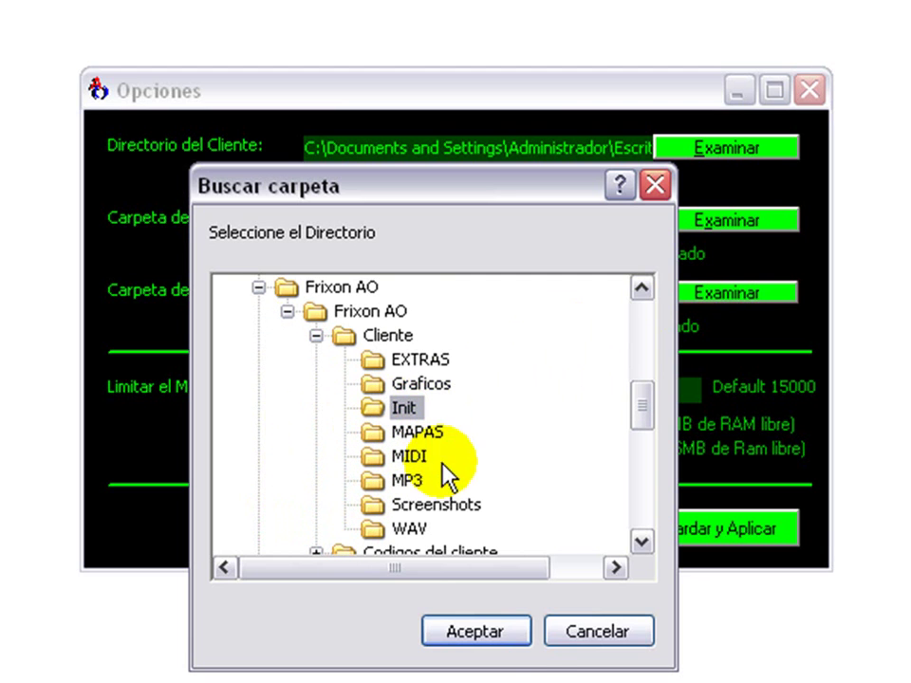
click(491, 644)
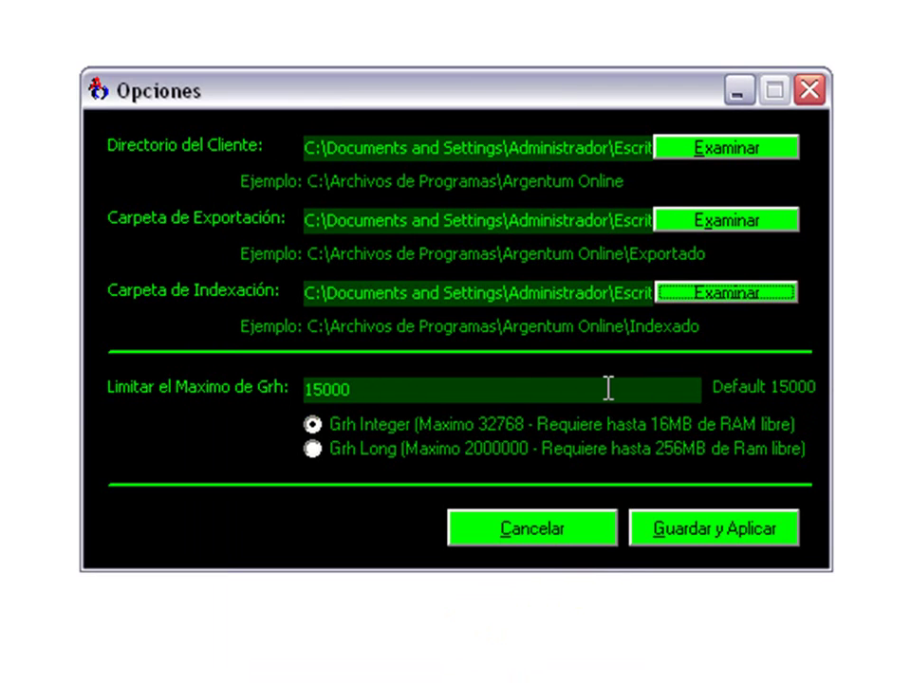
Limit the maximum Grh to 32000, save and apply the options, and dismiss the Primeros Pasos guide.
drag(510, 394, 246, 413)
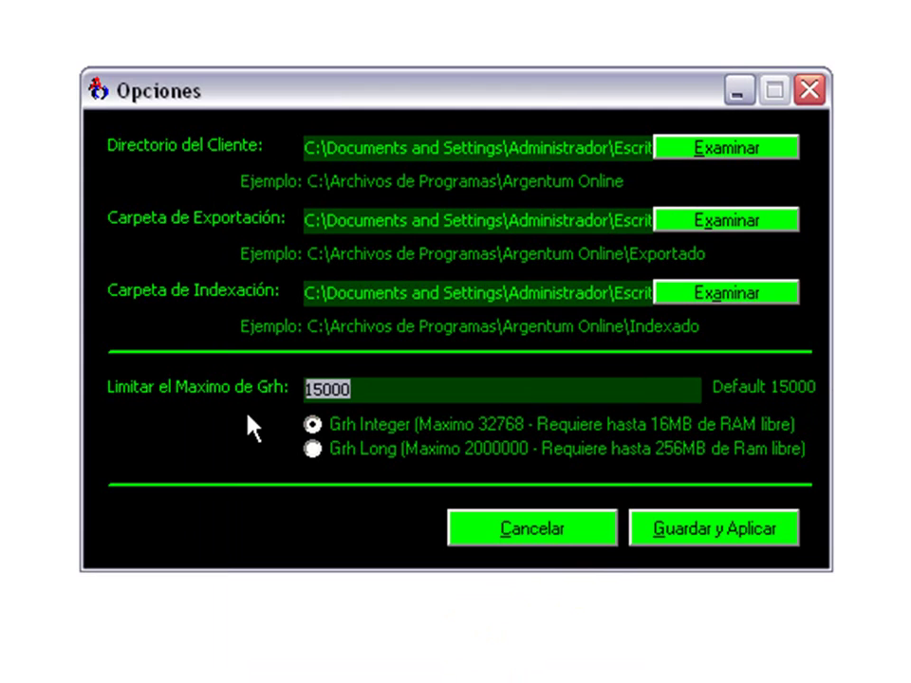
text(32)
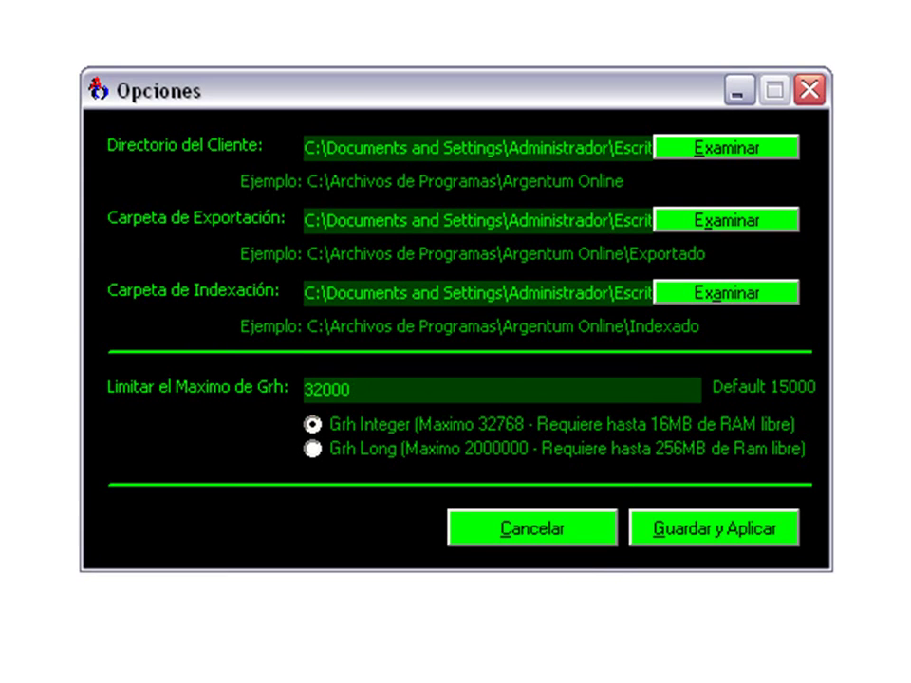
click(691, 553)
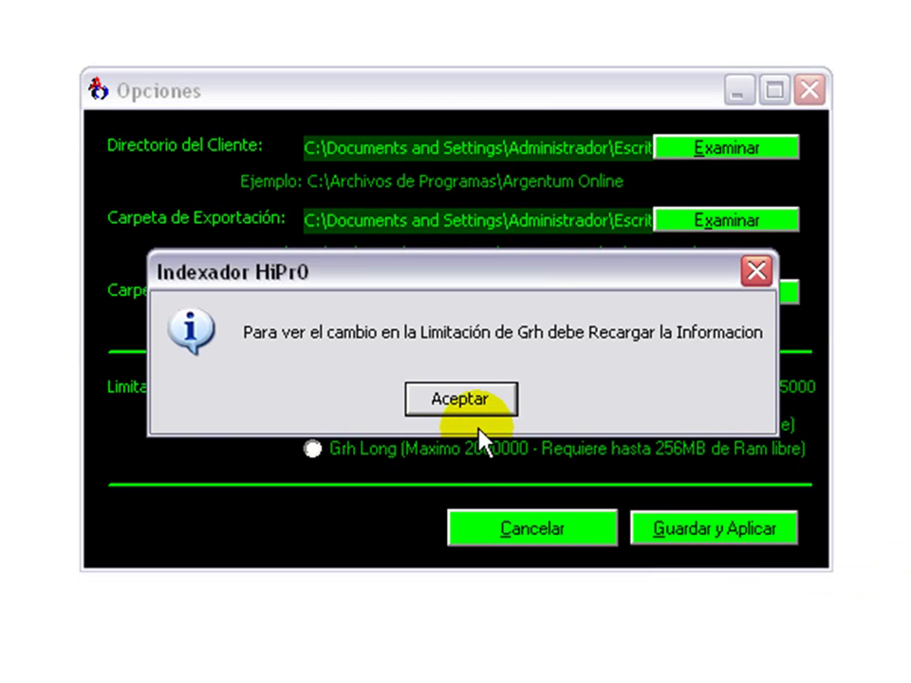
click(479, 416)
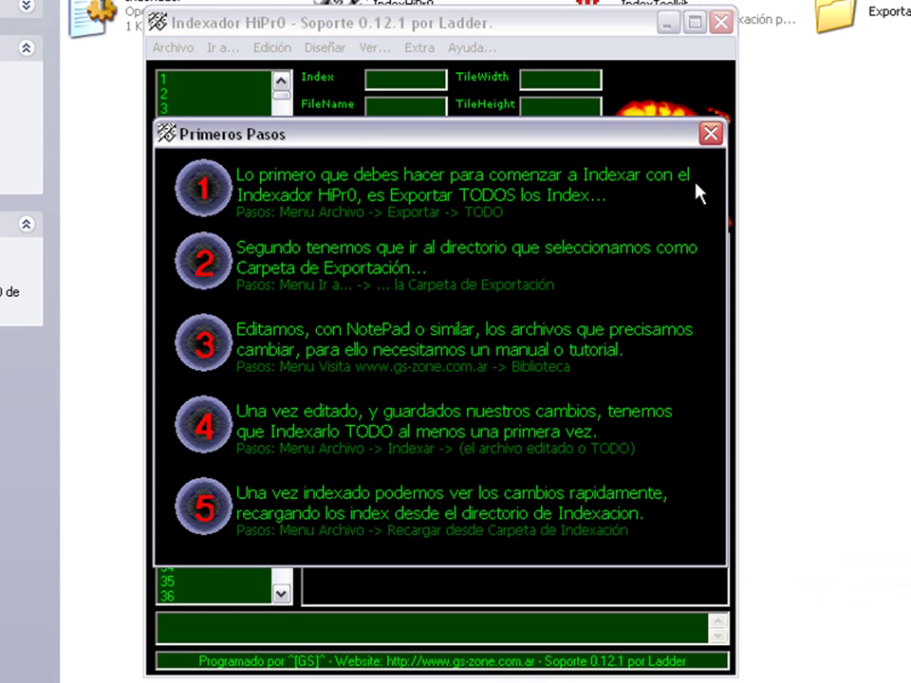
click(709, 133)
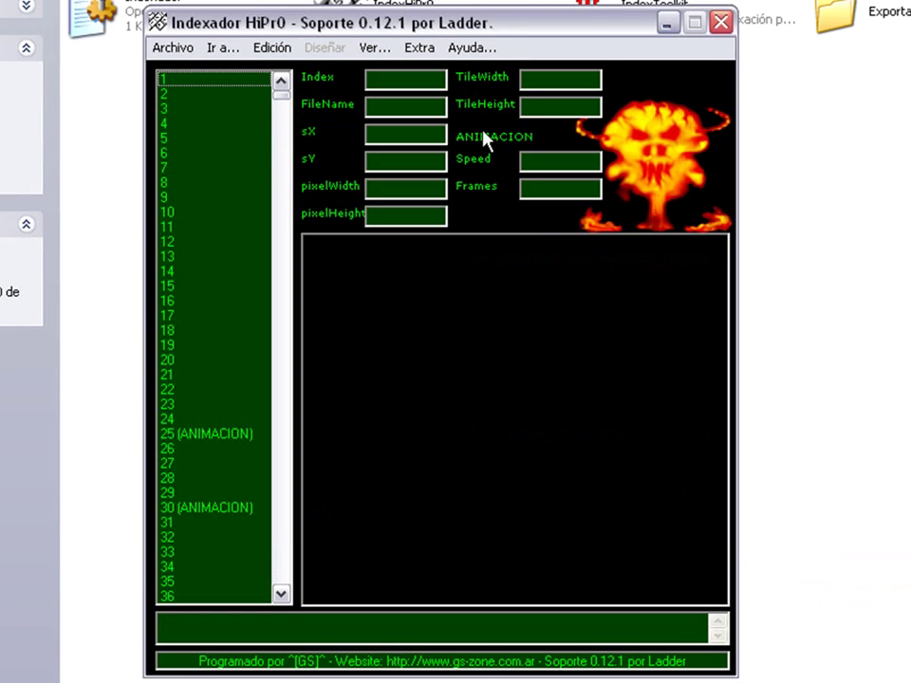
Browse the first Grh entries in the index list and view their graphic data.
click(230, 84)
click(189, 96)
click(188, 140)
drag(187, 145, 260, 580)
scroll(213, 341, up, 3)
scroll(244, 345, up, 3)
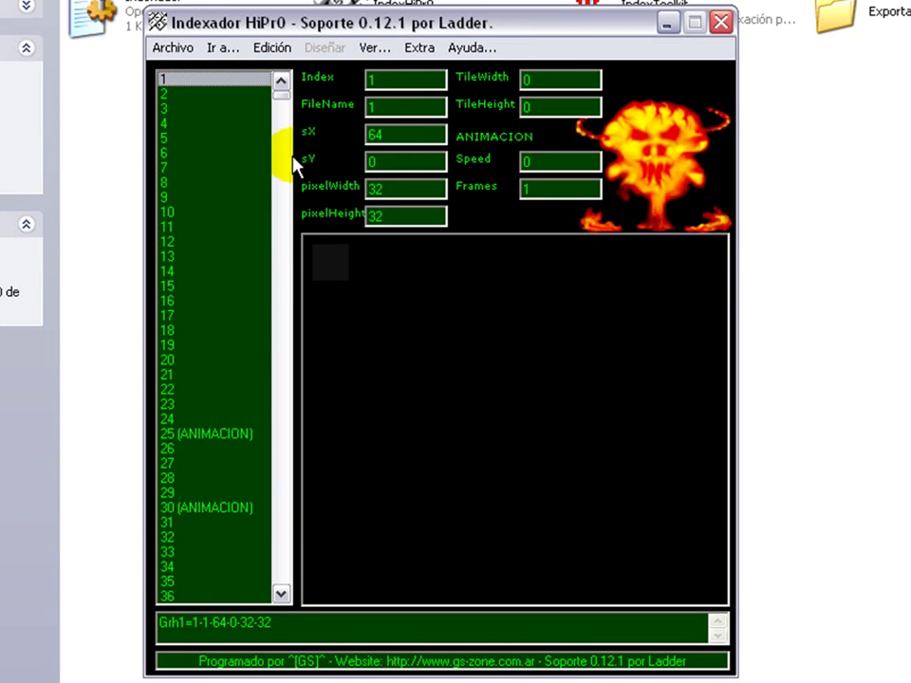
Export all index files at once with the TODO export option.
click(172, 50)
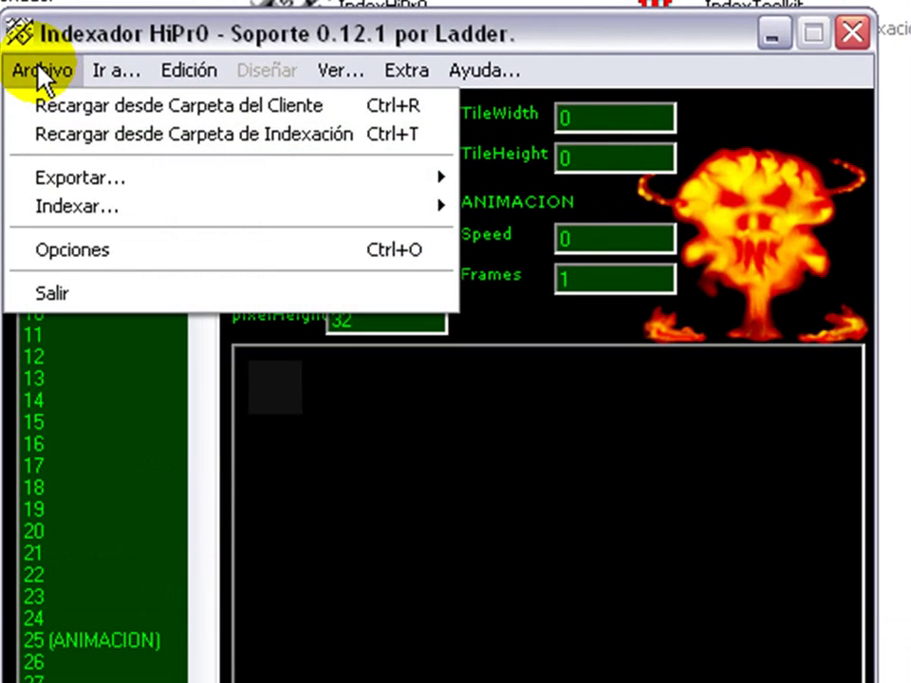
mouse_move(55, 183)
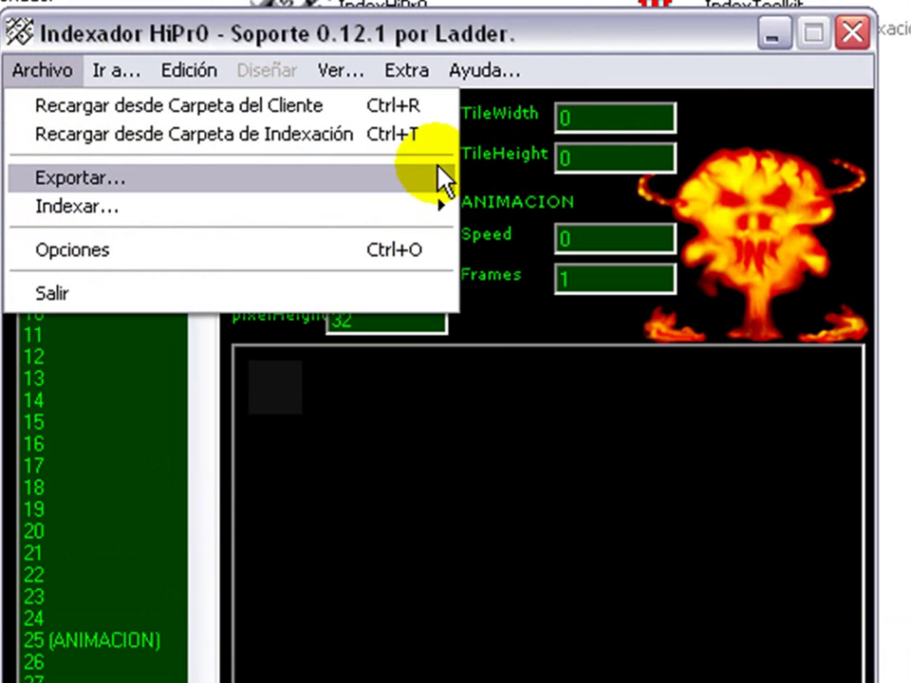
mouse_move(447, 179)
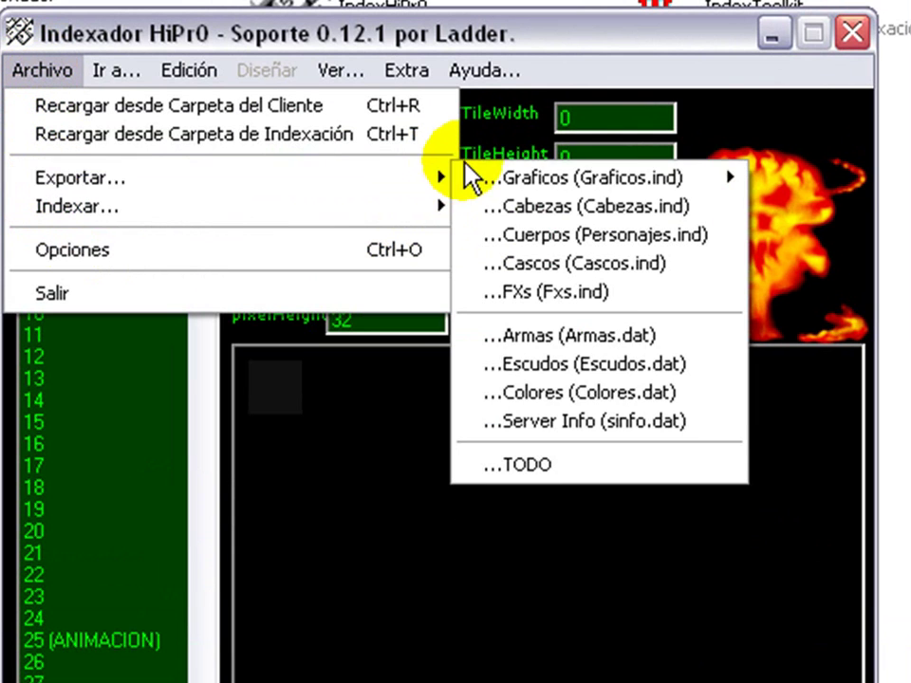
click(595, 463)
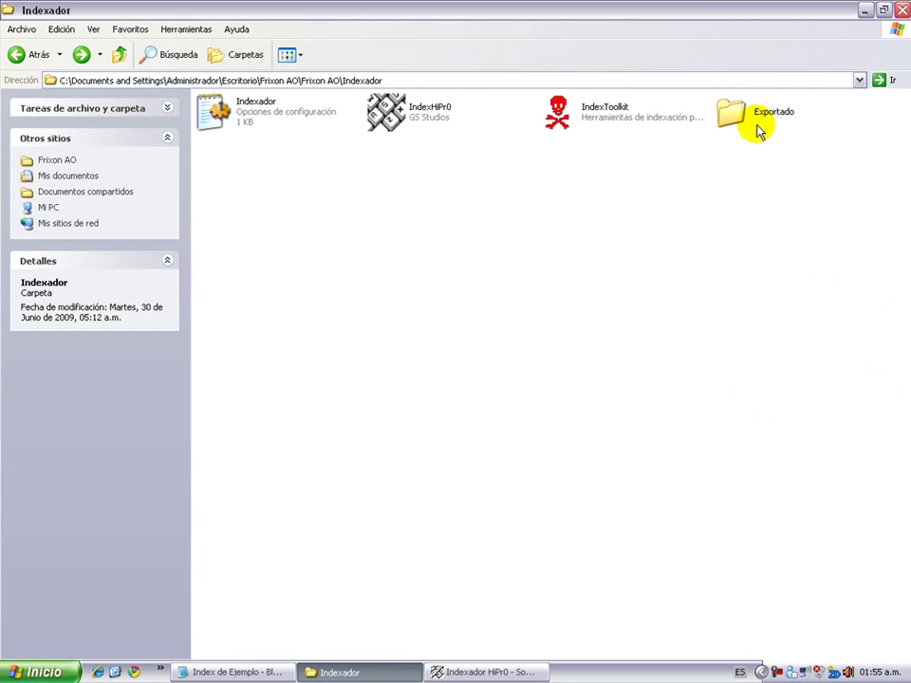
Open the Exportado folder in the file explorer and review the exported configuration files.
click(759, 131)
double_click(760, 131)
drag(859, 308, 198, 88)
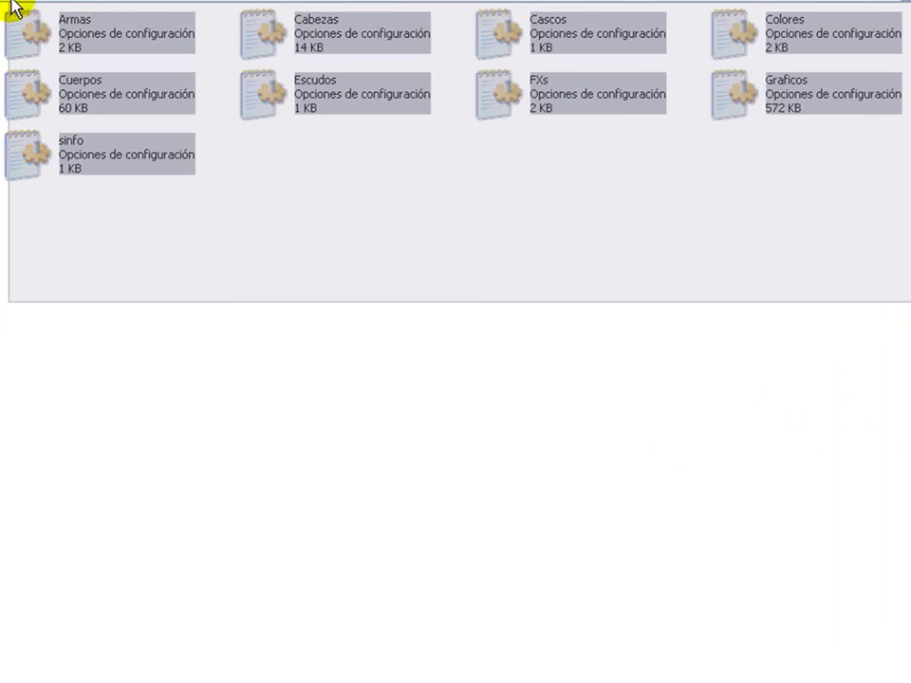
click(356, 254)
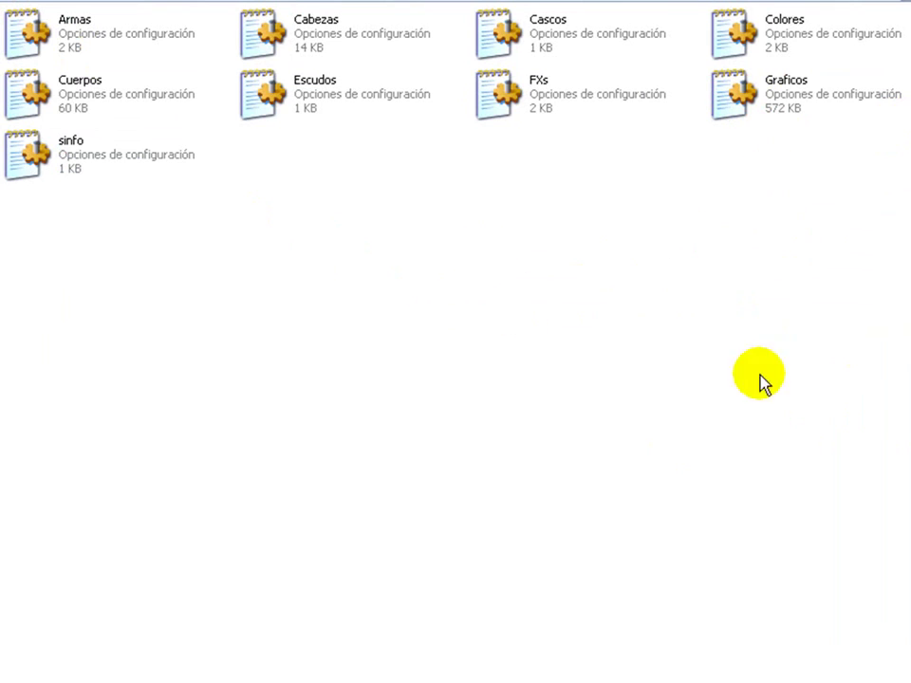
Open the exported Graficos and Cuerpos configuration files, look through their entries, and close Cuerpos.
double_click(779, 116)
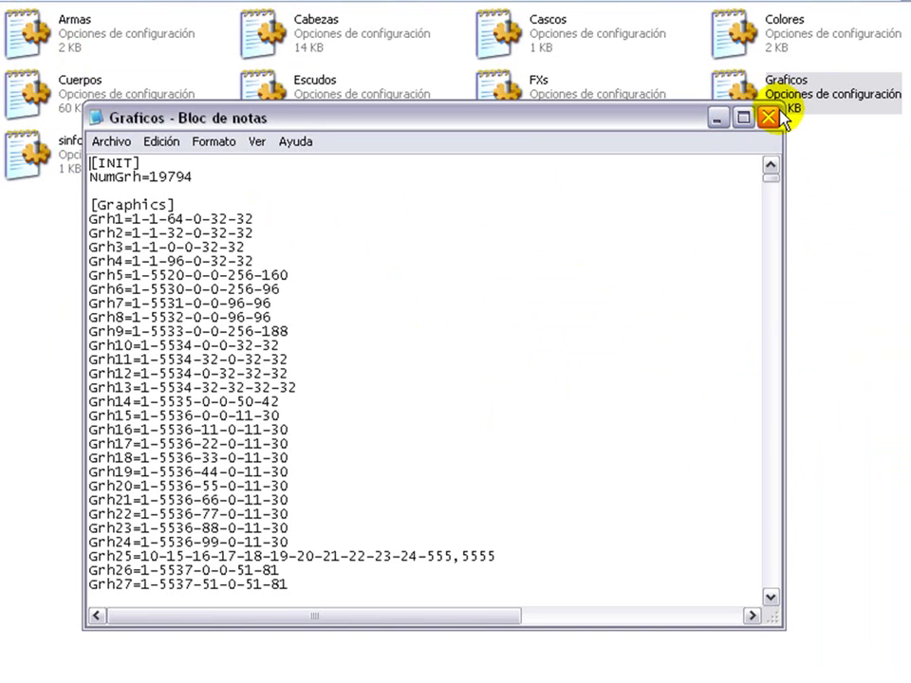
drag(770, 180, 779, 589)
double_click(74, 101)
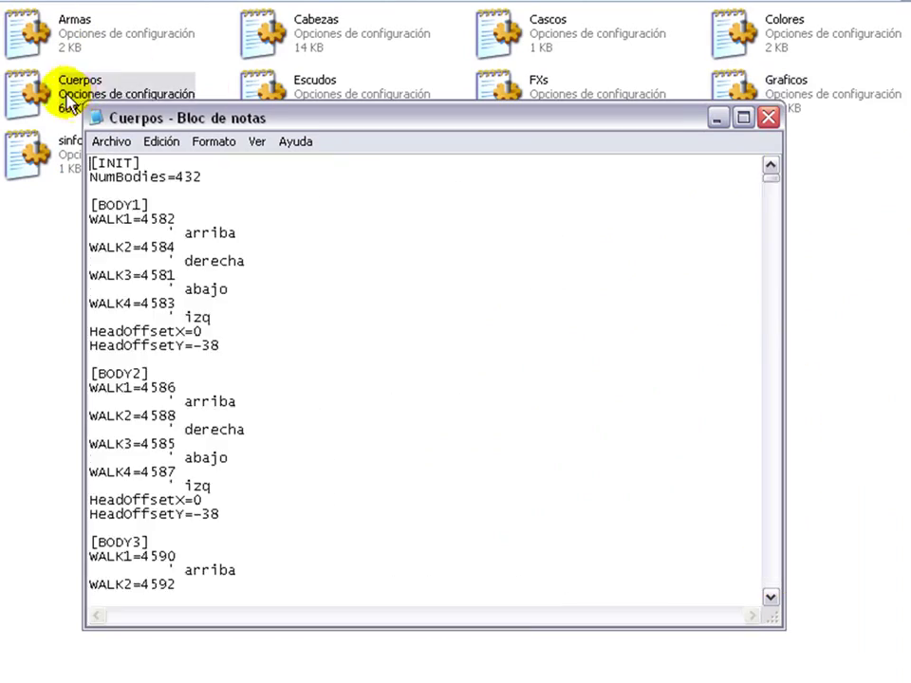
scroll(741, 450, down, 10)
click(769, 116)
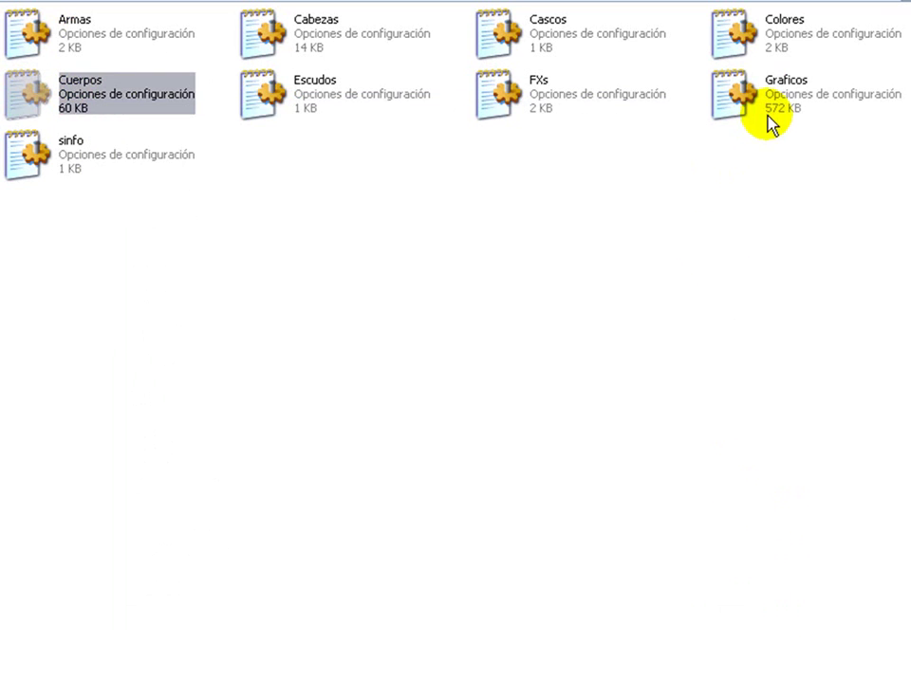
Return to the exported Graficos file and view its last Grh entries.
click(705, 676)
click(679, 348)
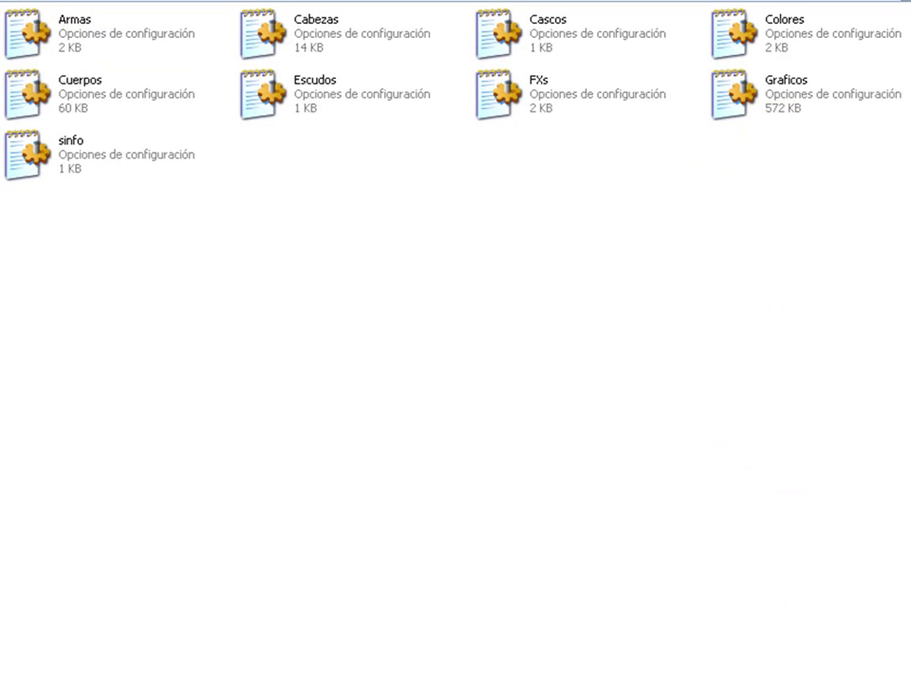
double_click(731, 104)
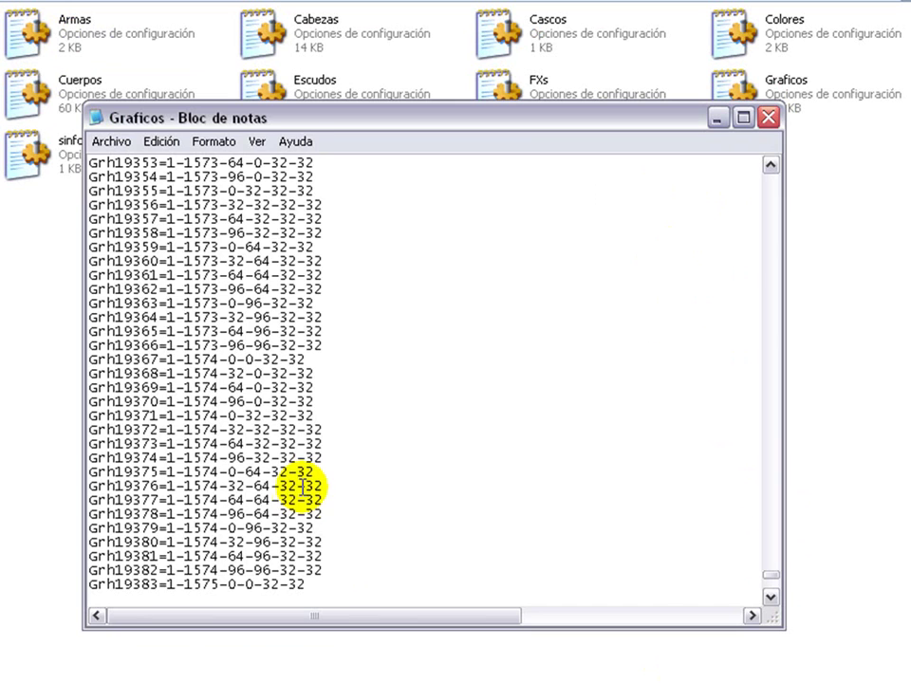
scroll(657, 572, down, 9)
scroll(658, 572, down, 1)
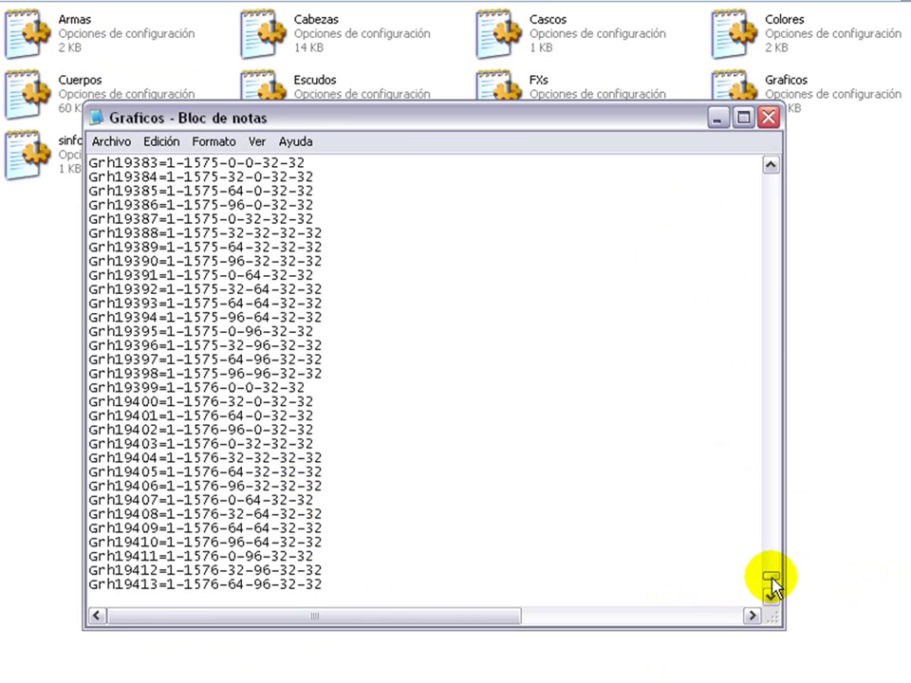
click(772, 589)
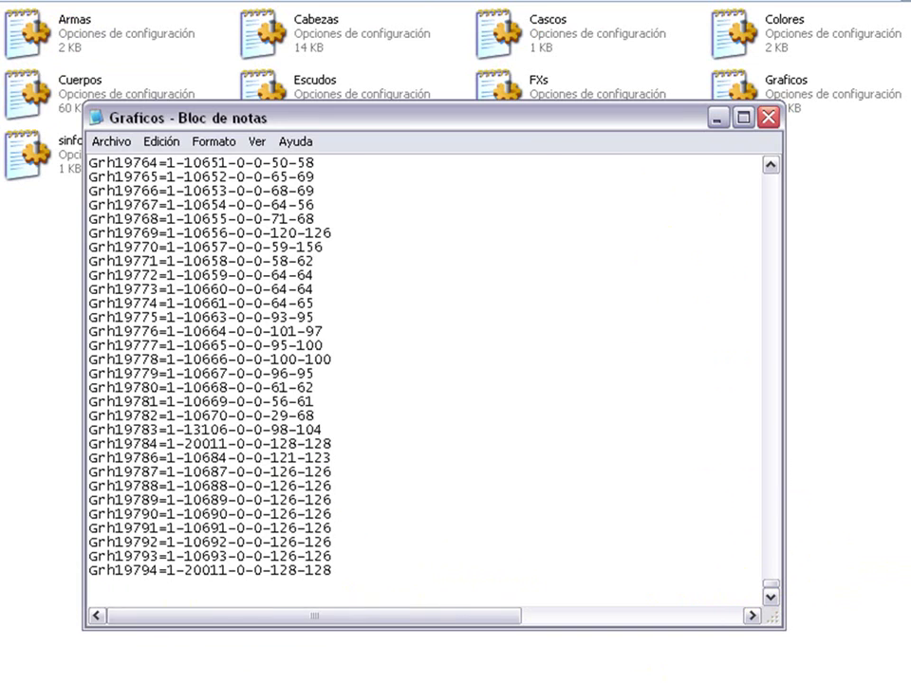
Copy both GrhX=1-Y-0-0-512-512 template lines from Index de Ejemplo and paste them below Grh19794 at the end of Graficos.
click(152, 679)
click(285, 679)
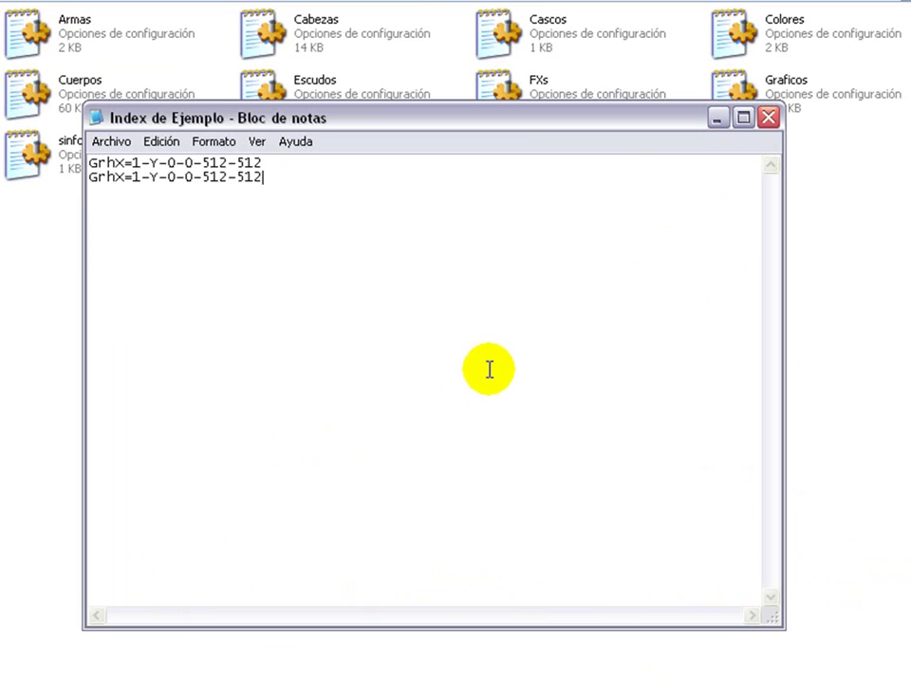
key(shift+Home)
key(shift+Up)
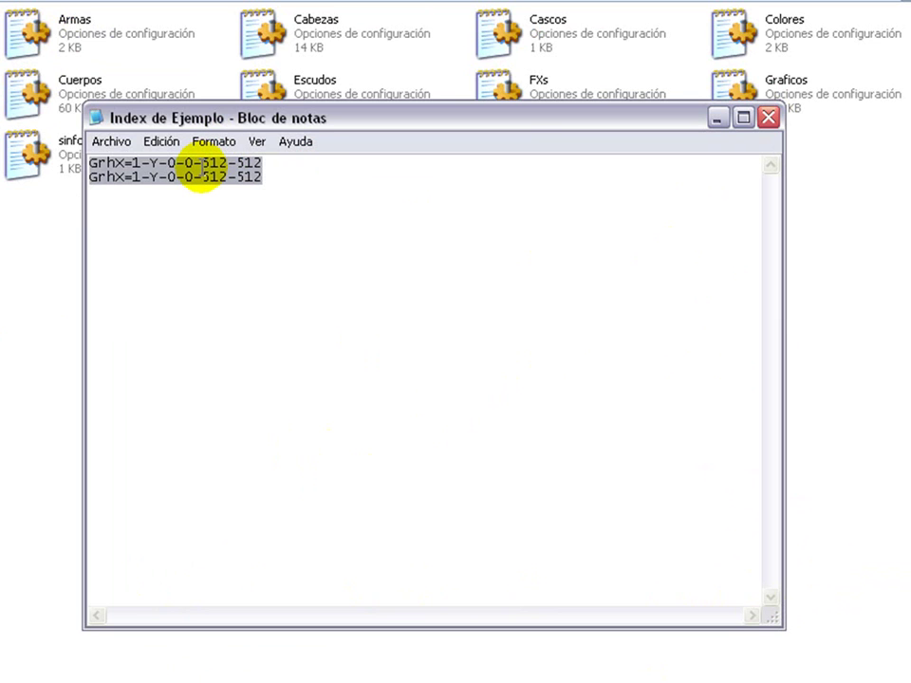
right_click(202, 171)
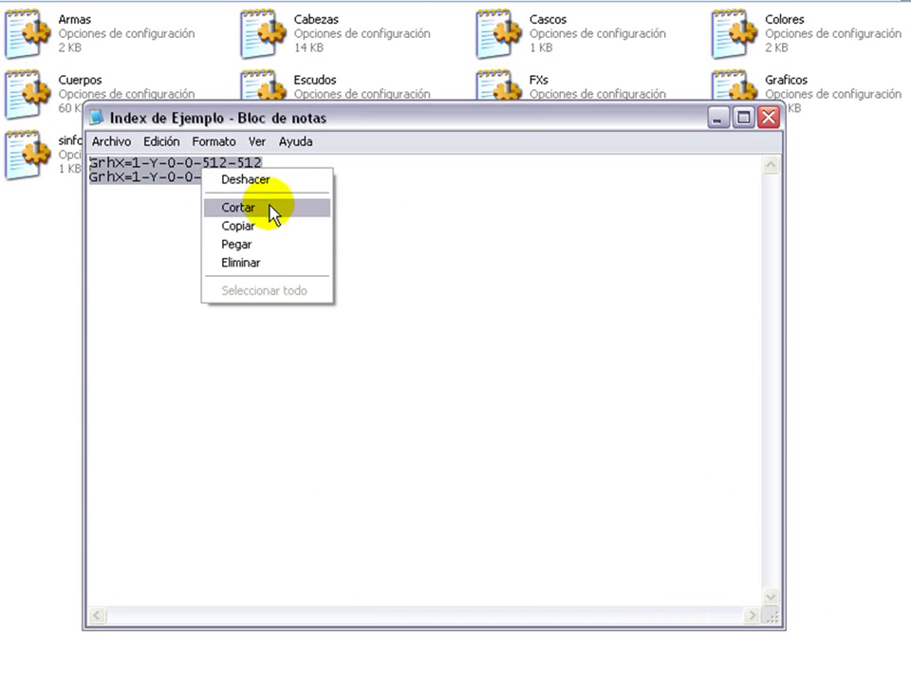
click(220, 228)
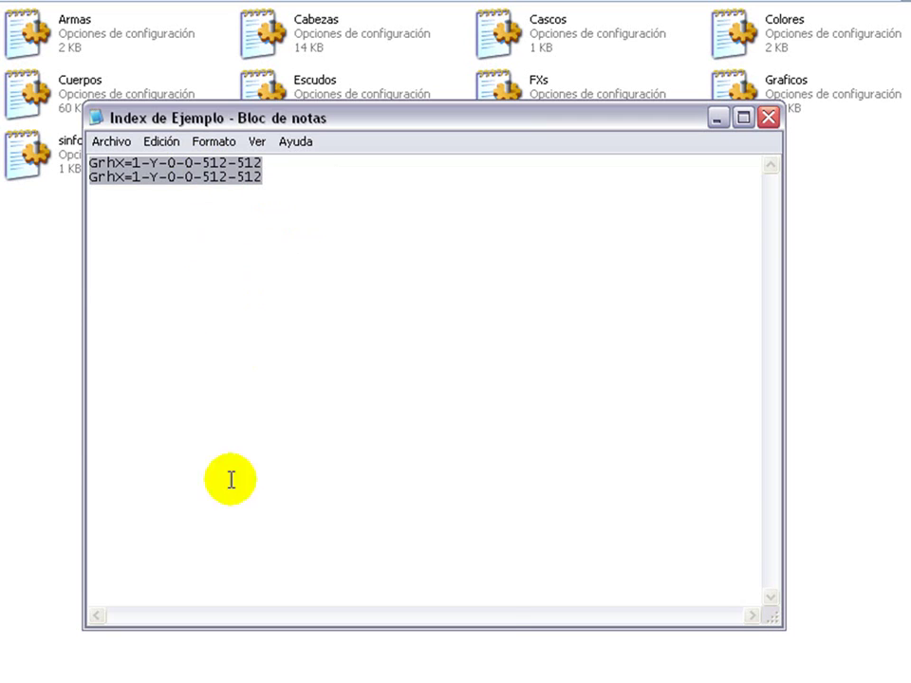
key(alt+Tab)
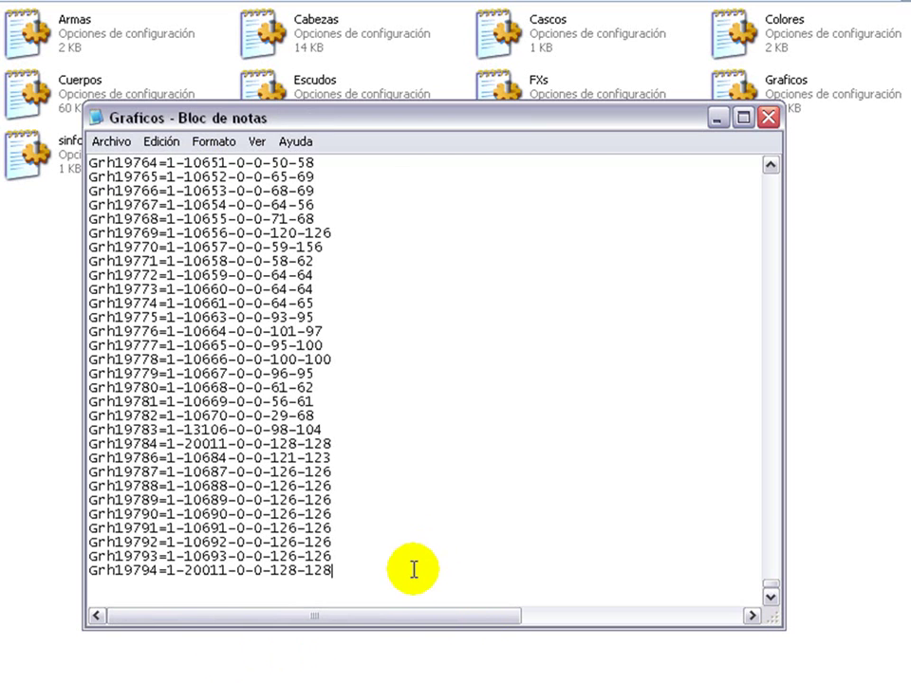
right_click(123, 592)
click(151, 669)
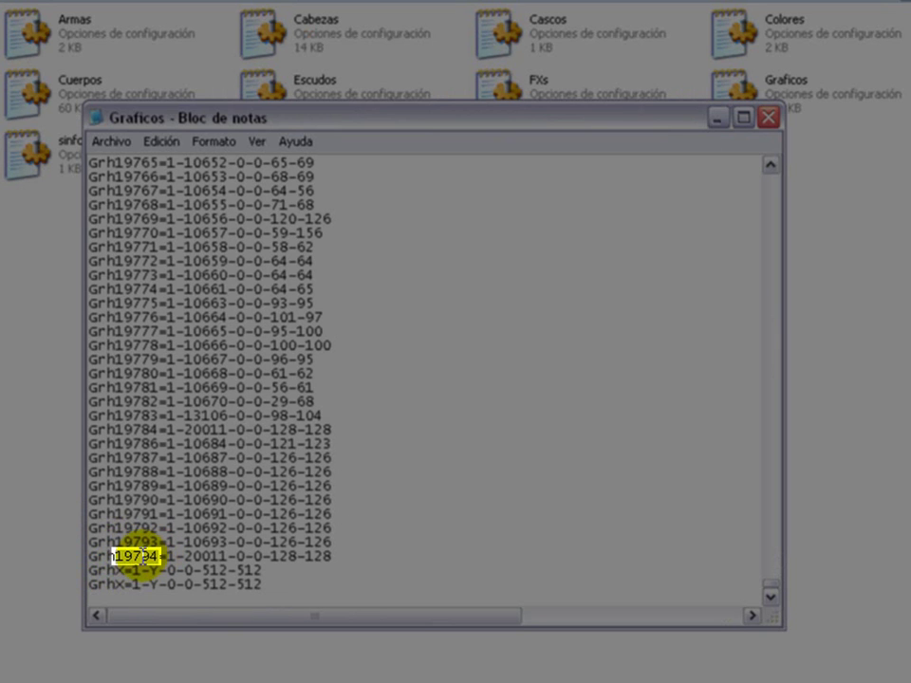
Replace the X placeholders in the two pasted lines so they are numbered Grh19795 and Grh19796.
key(BackSpace)
text(19795)
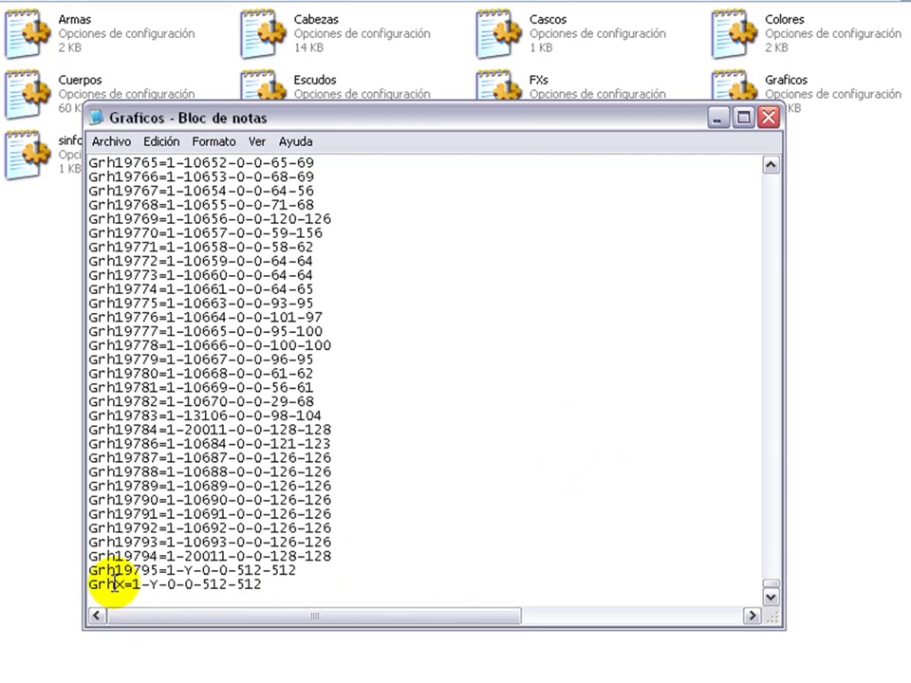
click(126, 585)
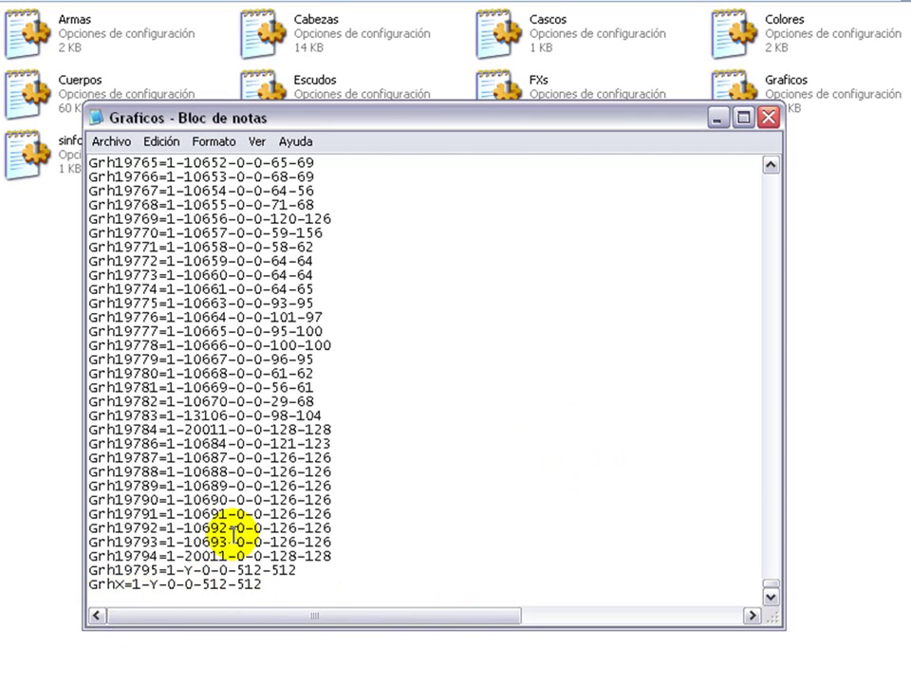
key(BackSpace)
text(19796)
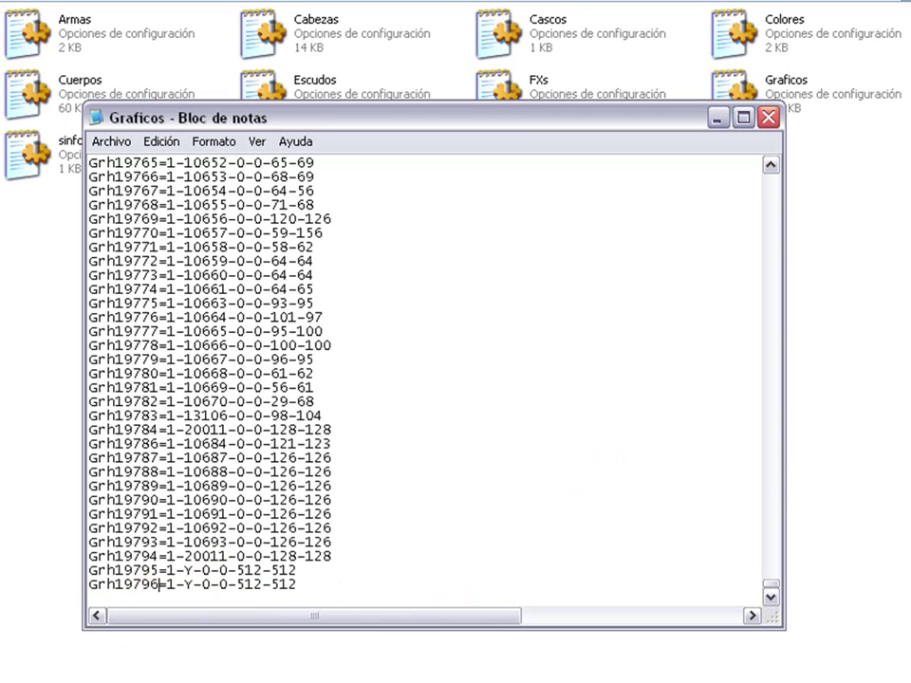
click(436, 322)
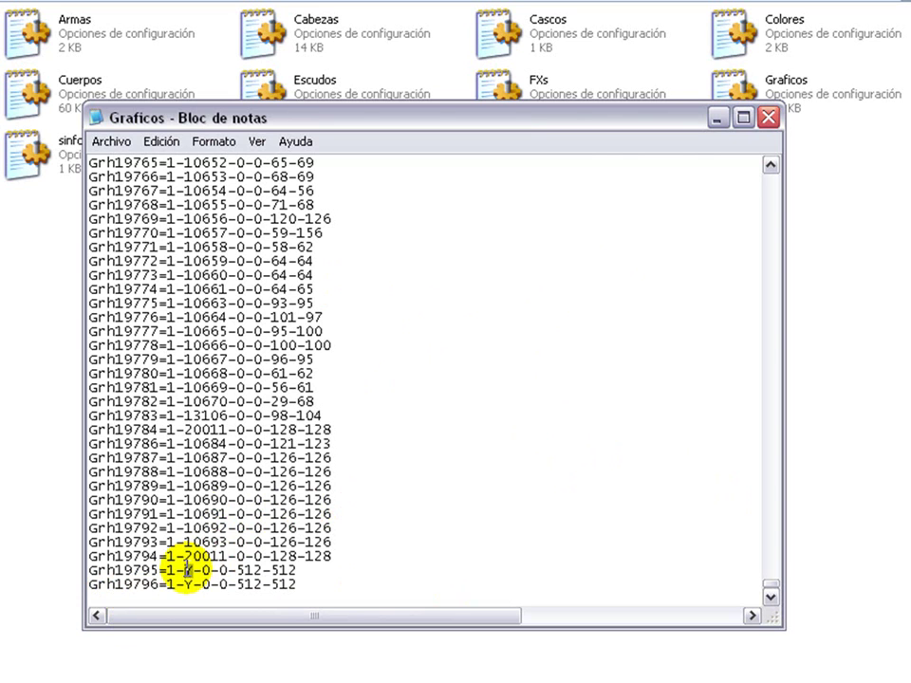
Select the Y placeholder in Grh19795, and locate the cloud images 20217 and 20218 in the client's Graficos folder.
double_click(187, 571)
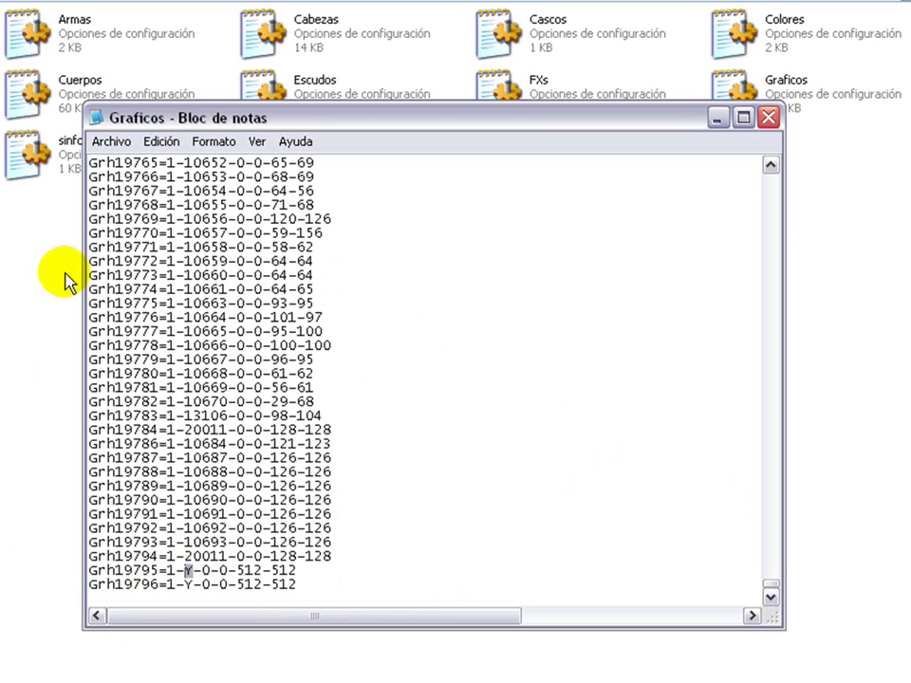
key(alt+F4)
key(BackSpace)
key(BackSpace)
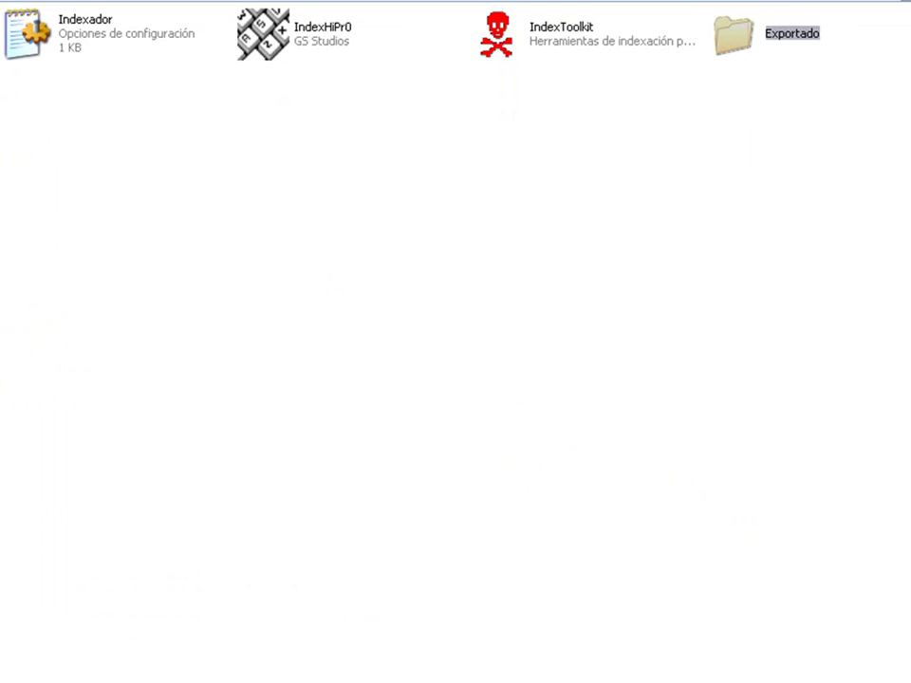
double_click(49, 43)
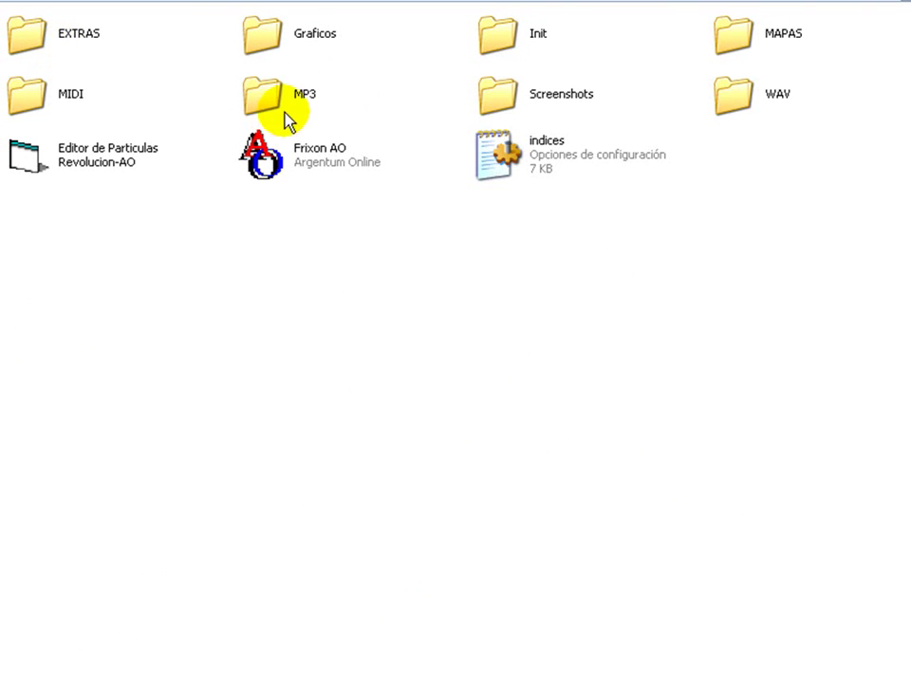
double_click(268, 36)
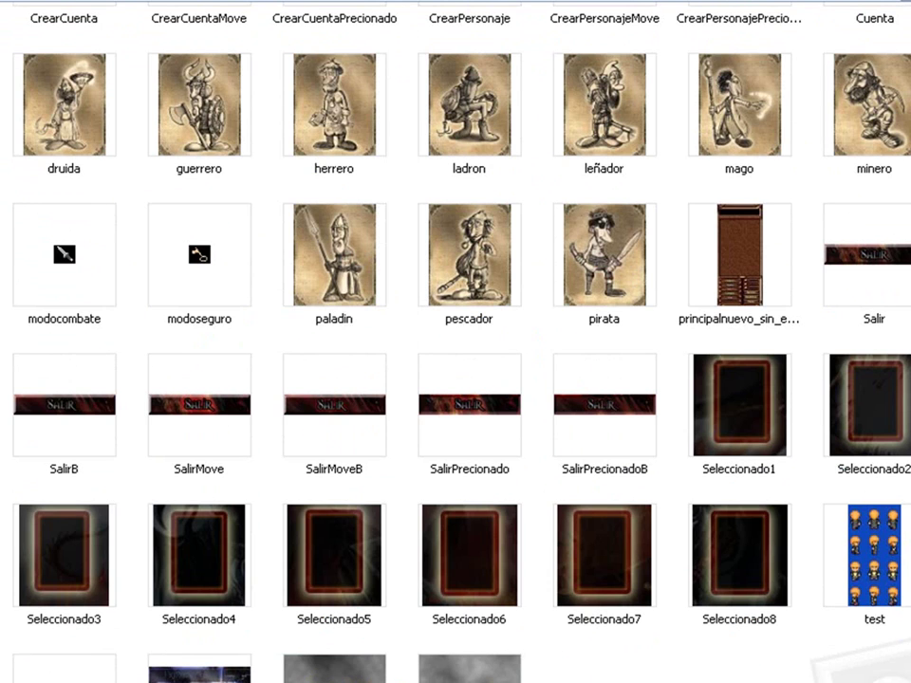
click(334, 676)
click(471, 676)
click(402, 676)
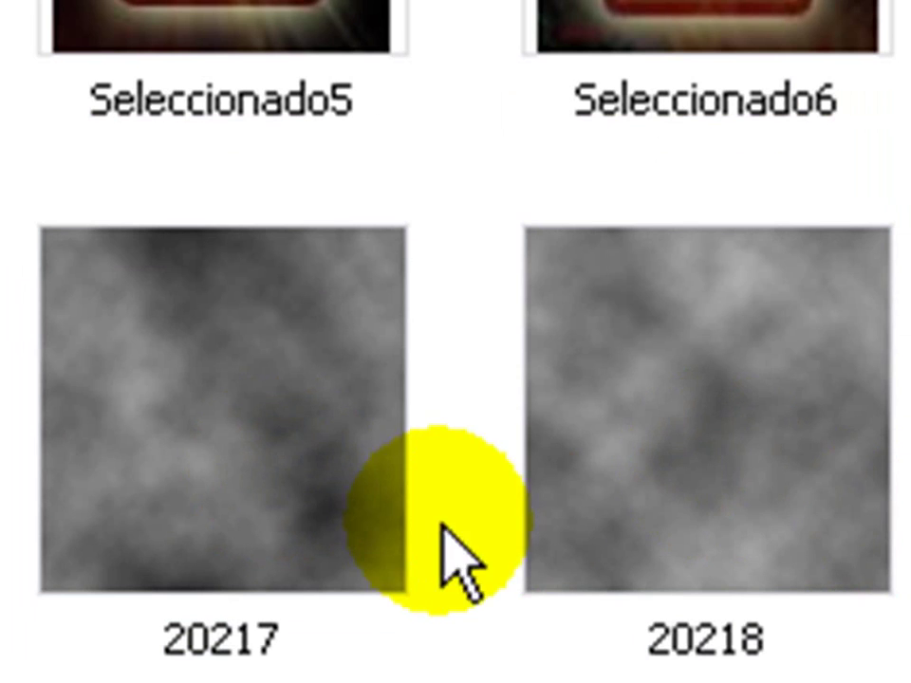
click(372, 484)
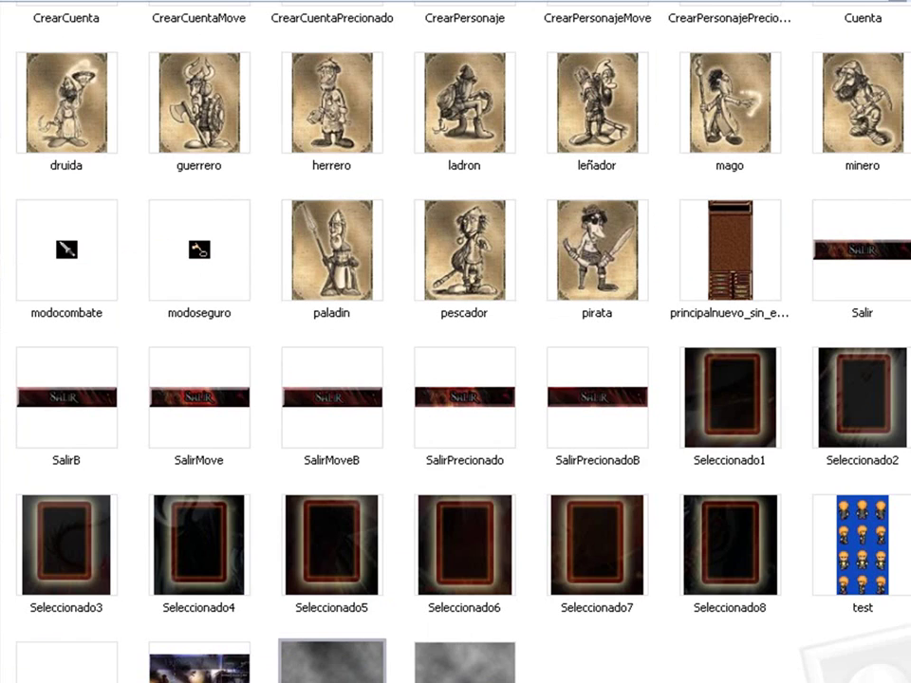
Replace the Y placeholder with image number 20217 in Grh19795 and with 20218 in Grh19796.
key(alt+Tab)
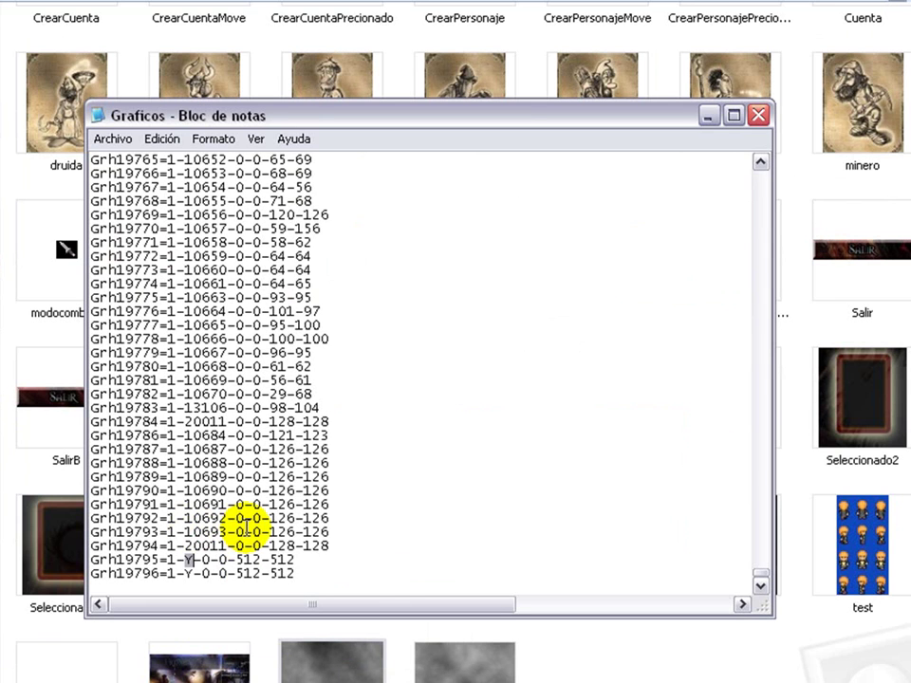
text(20217)
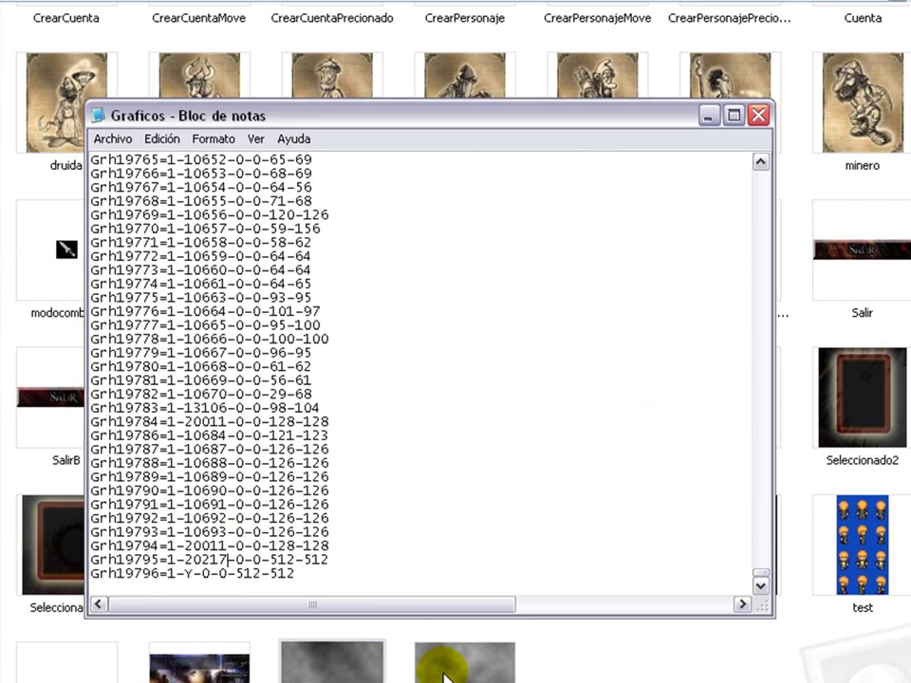
click(443, 676)
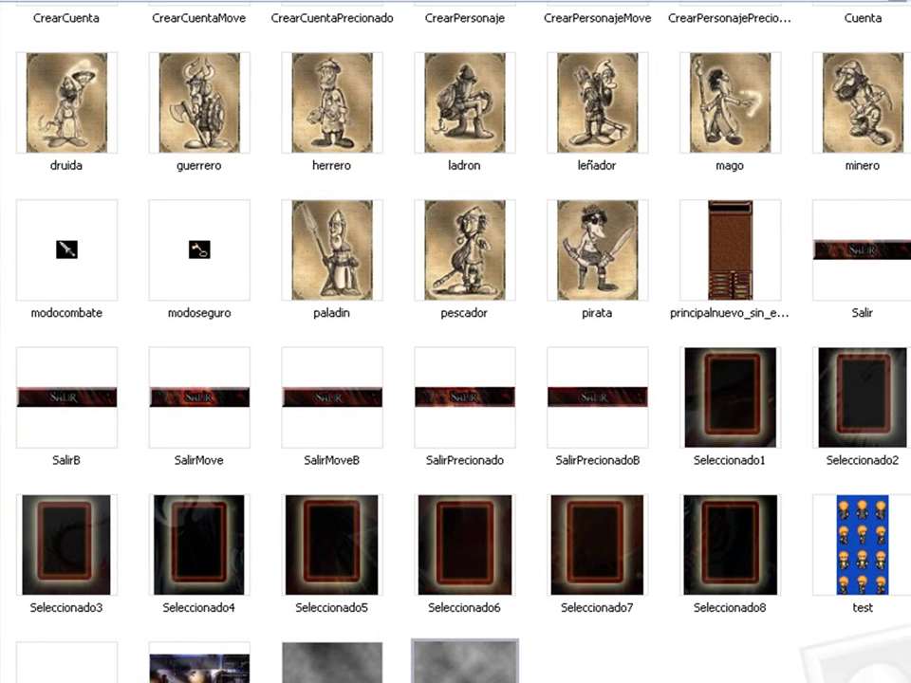
key(alt+Tab)
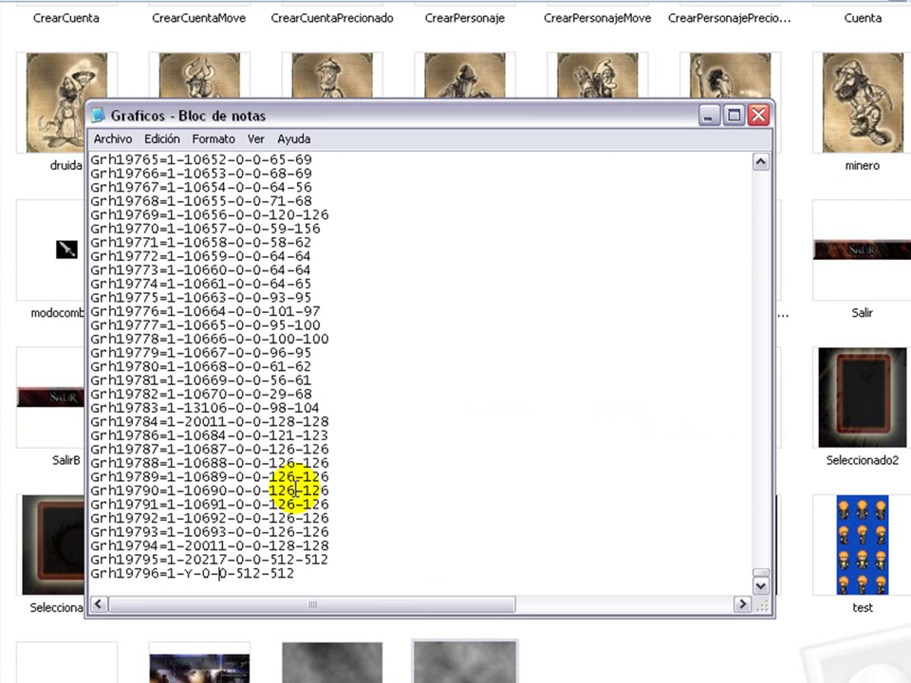
text(20218)
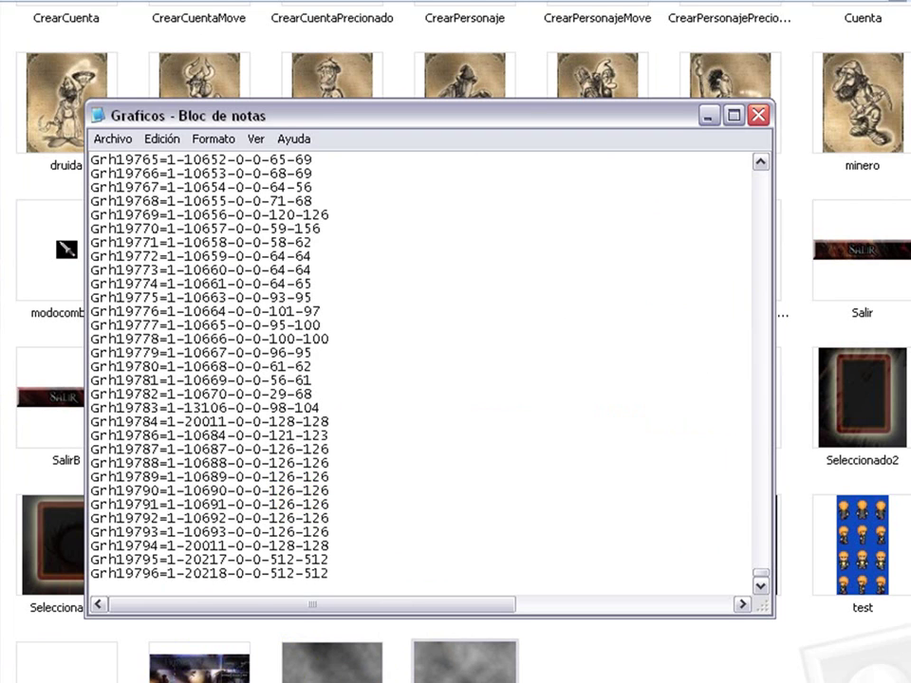
Add a line break after the Grh19796 entry and check the two new entries against the image folder.
key(Return)
drag(86, 569, 61, 545)
click(372, 545)
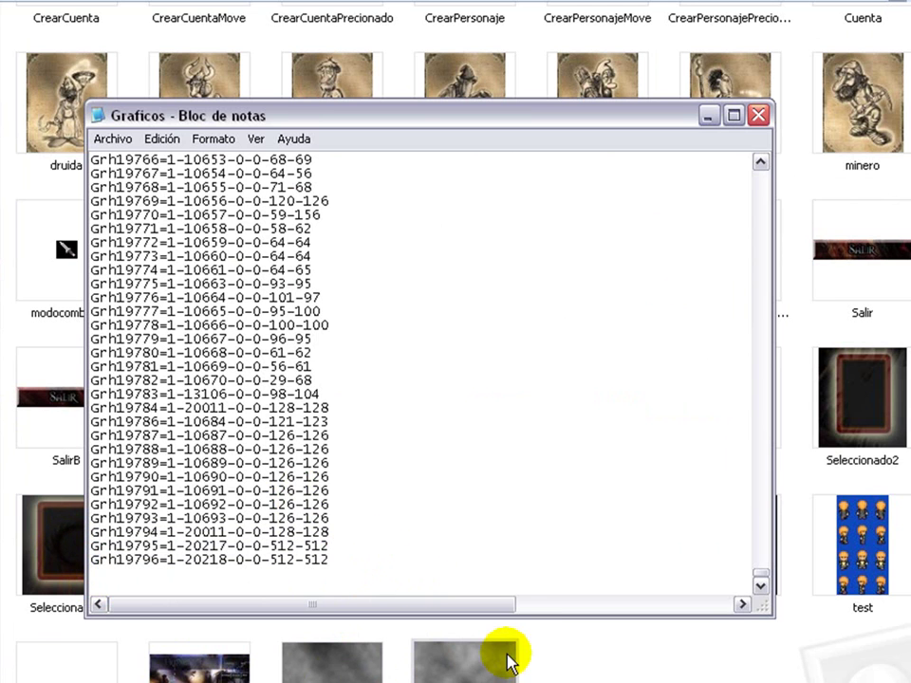
click(789, 674)
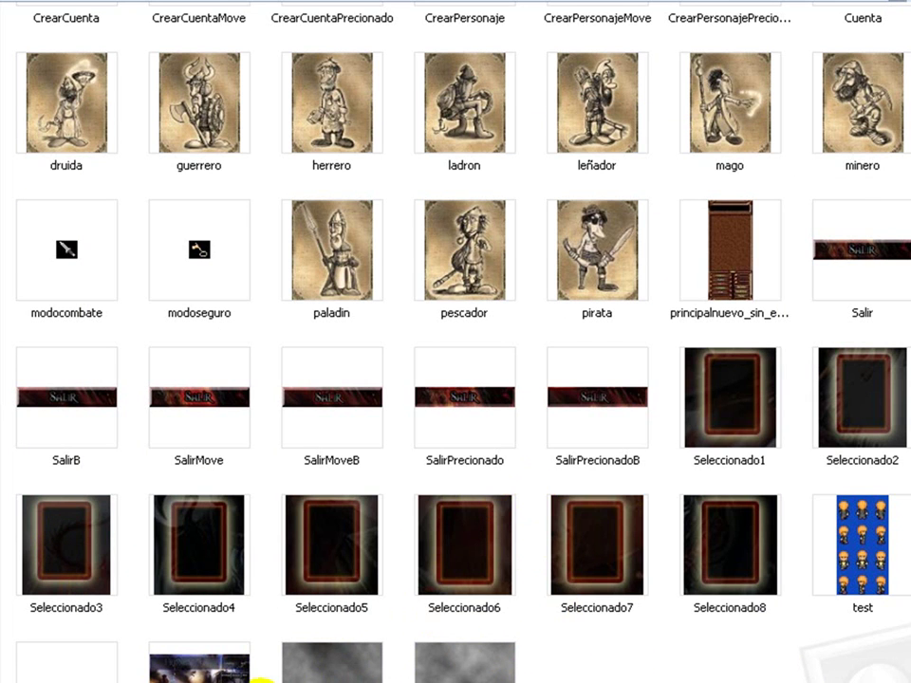
key(alt+Tab)
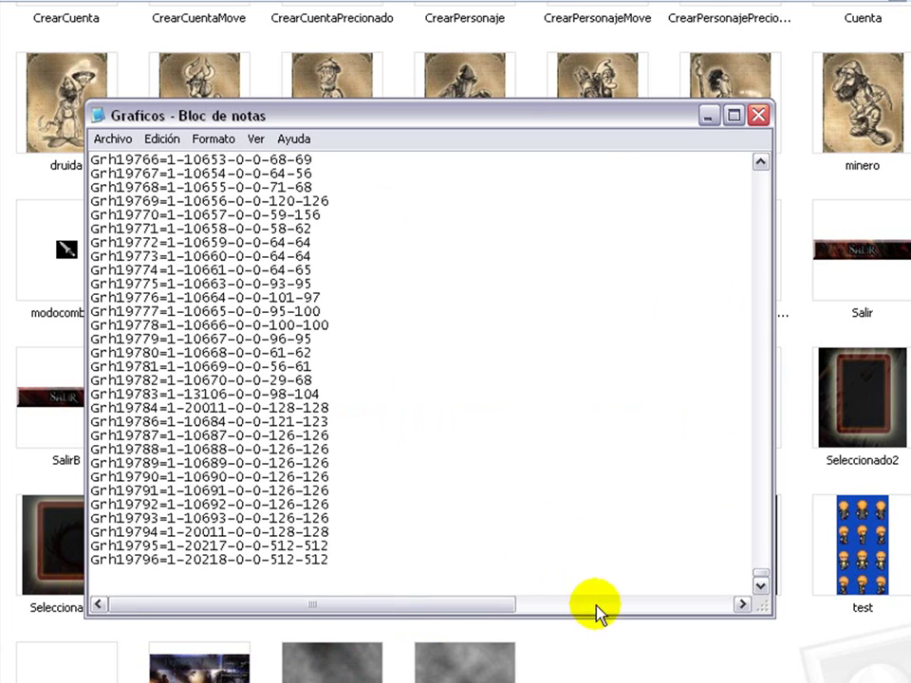
Set NumGrh to 19796 in the [INIT] section at the start of Graficos and save the file.
drag(760, 581, 760, 183)
drag(116, 173, 91, 174)
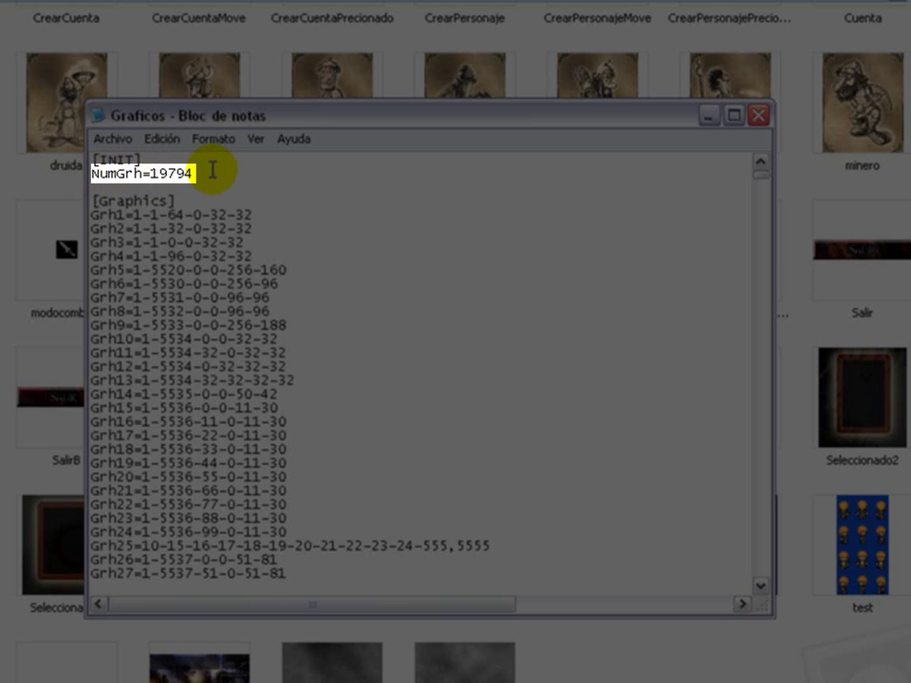
click(213, 176)
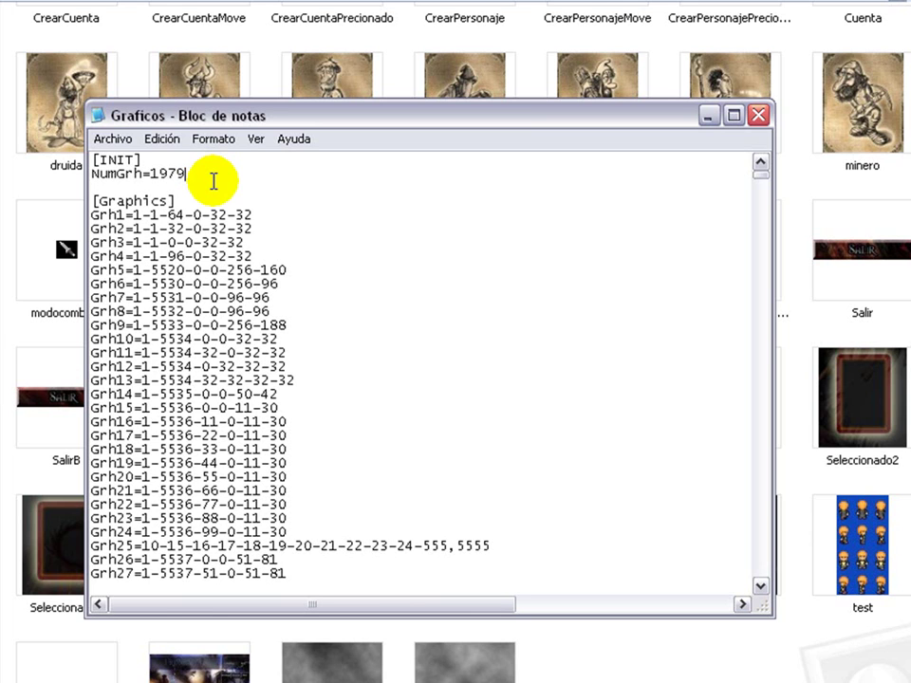
text(3)
key(BackSpace)
text(6)
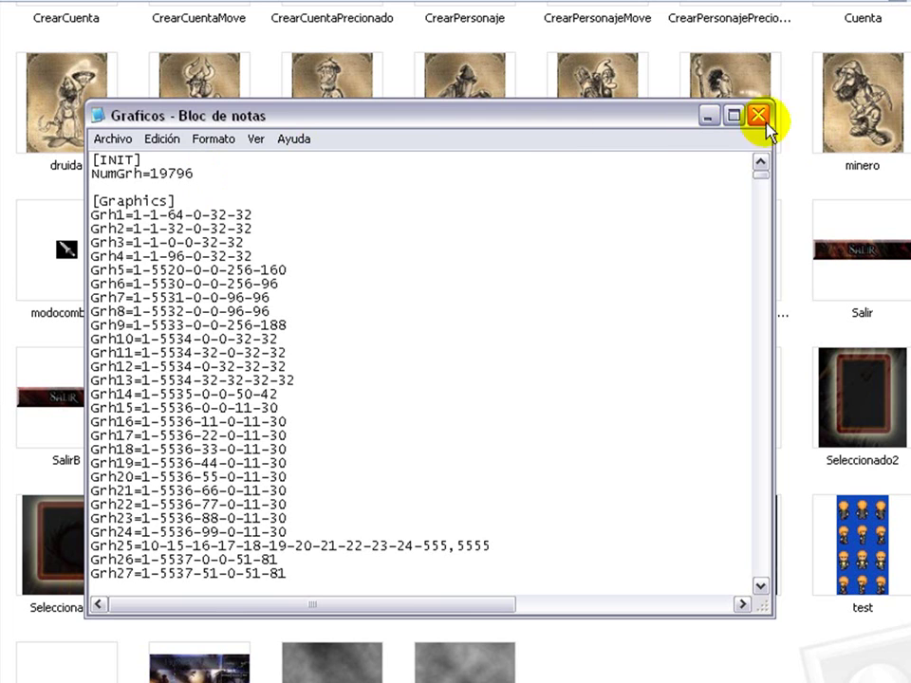
click(112, 139)
click(173, 198)
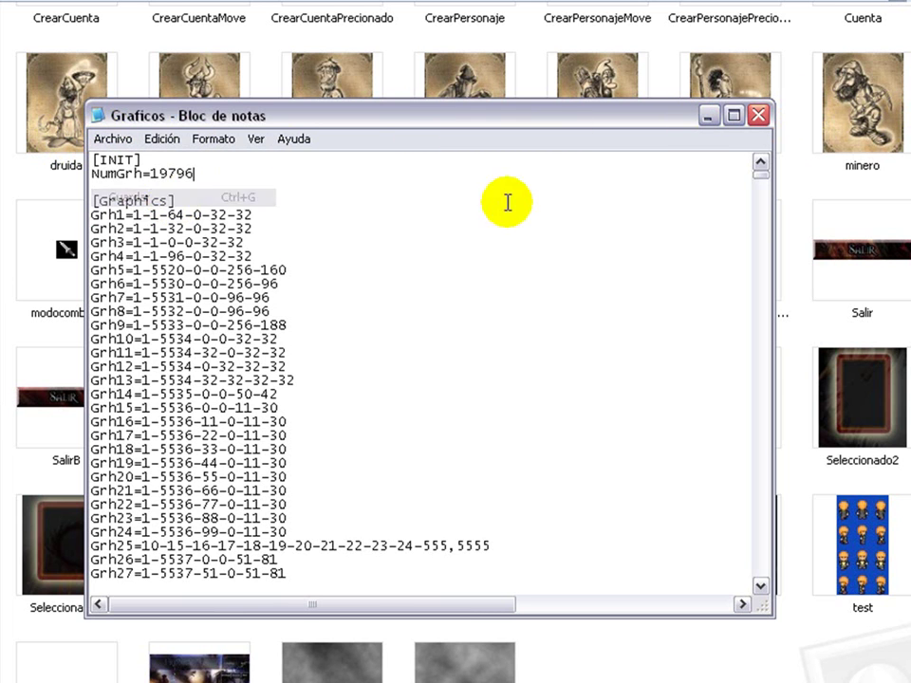
Close the Graficos text file and run the complete TODO indexing in Indexador HiPr0, accepting the creation notices.
click(759, 116)
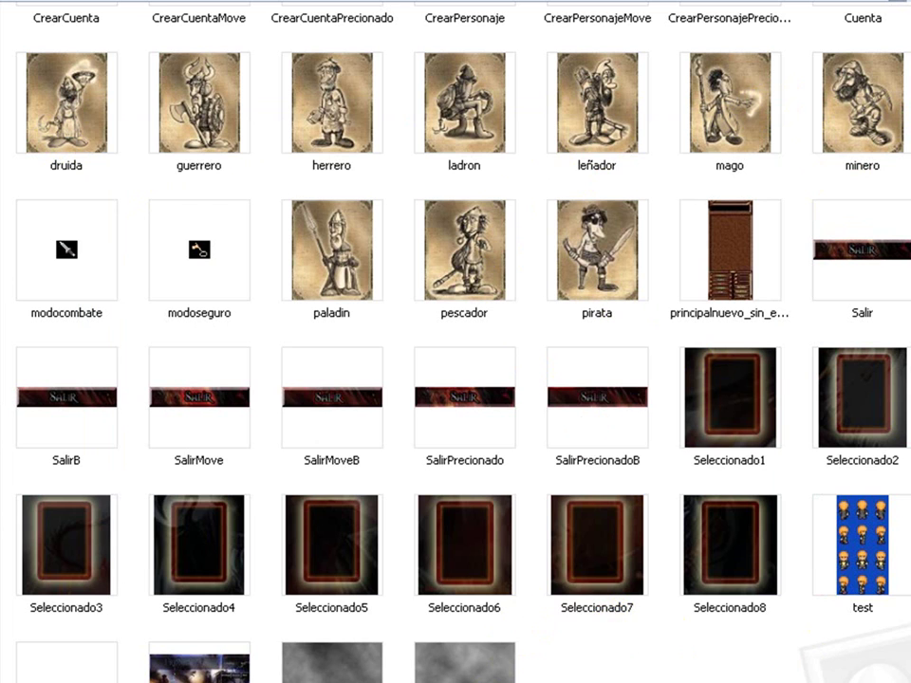
key(alt+Tab)
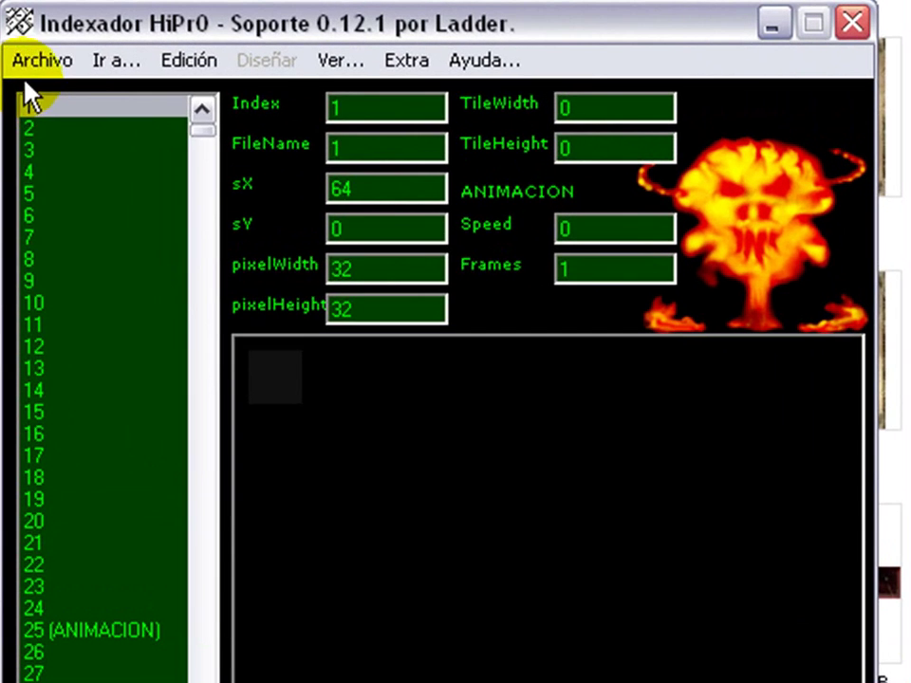
click(105, 67)
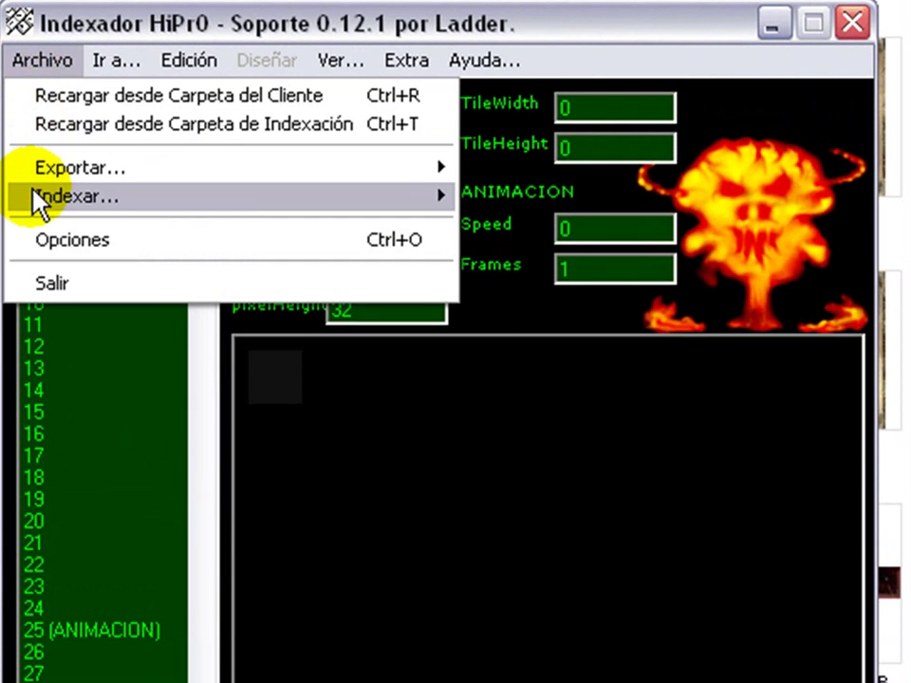
mouse_move(36, 203)
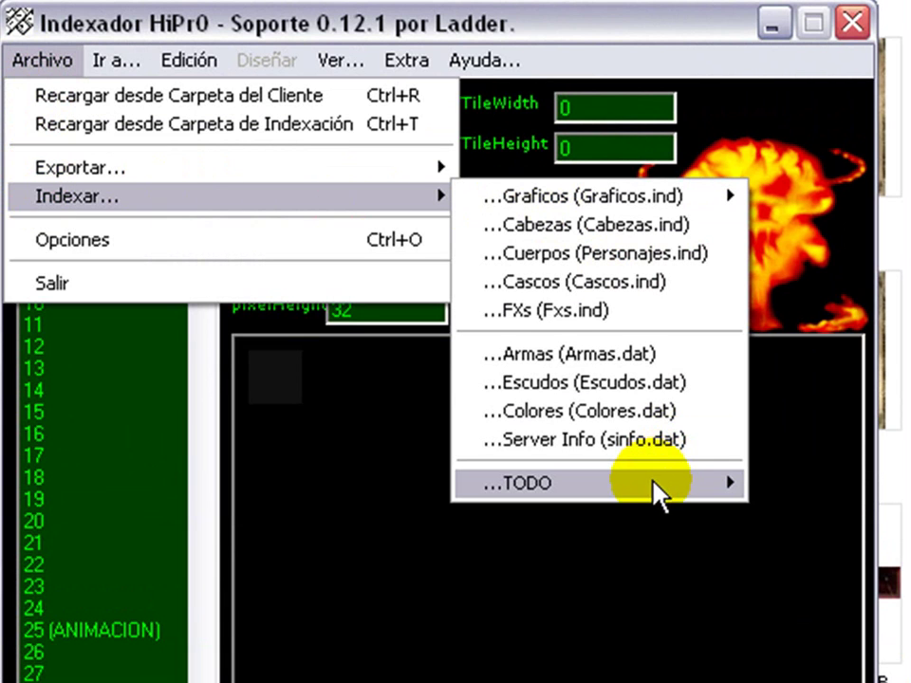
mouse_move(655, 489)
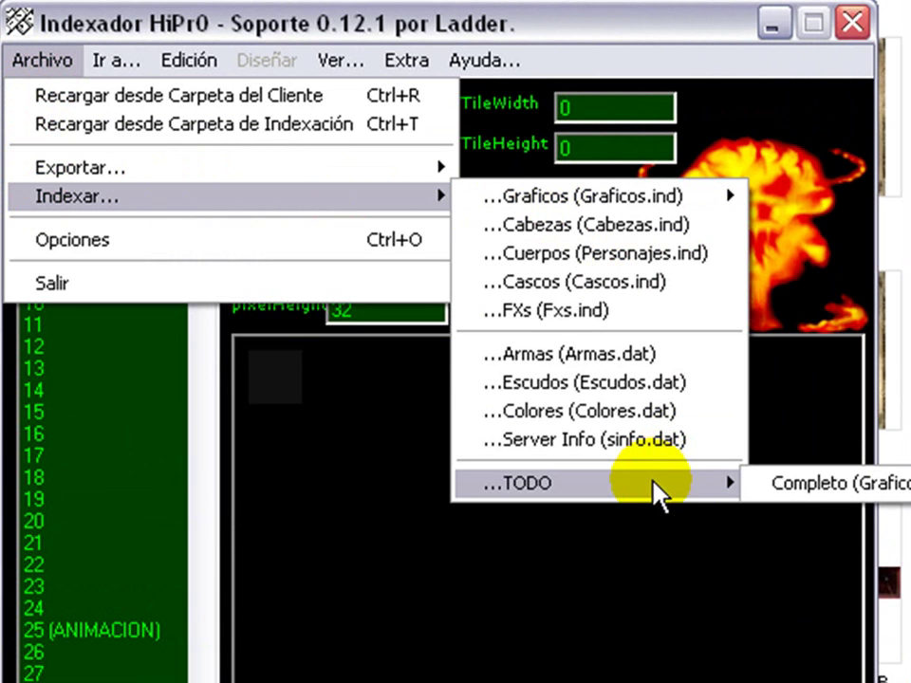
click(814, 486)
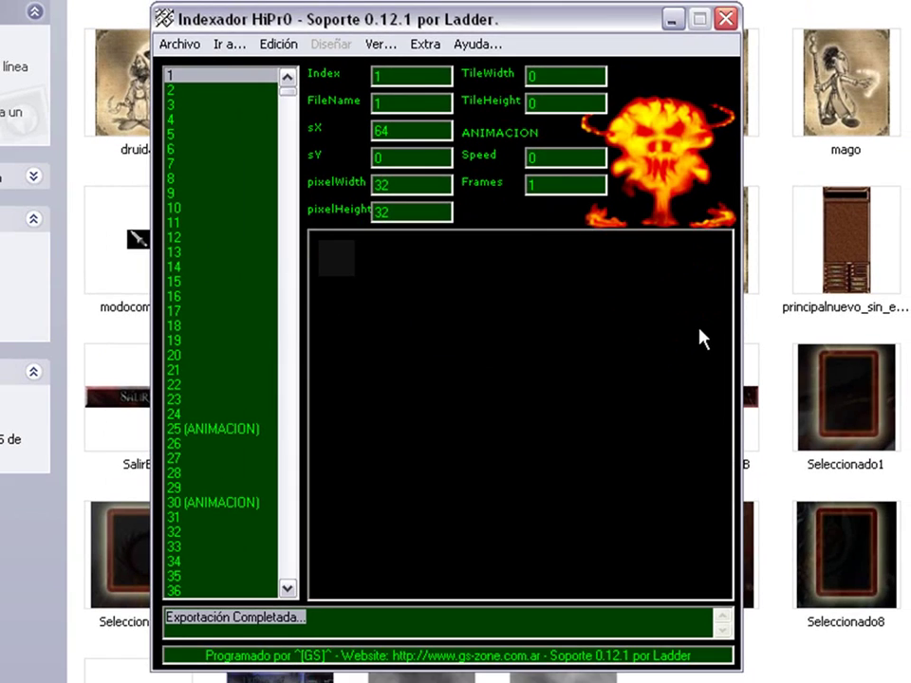
click(470, 383)
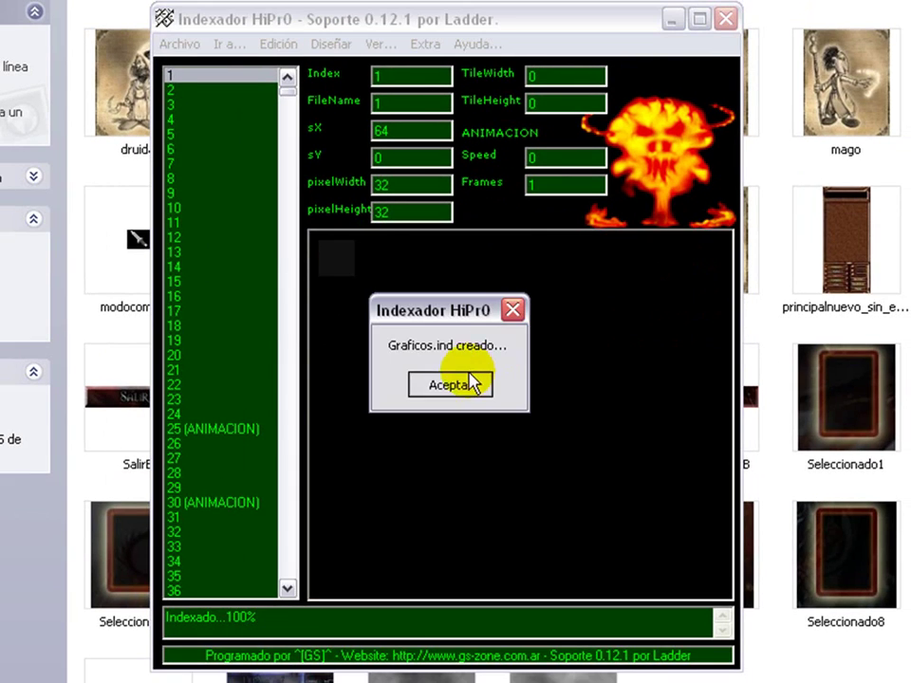
drag(311, 621, 165, 619)
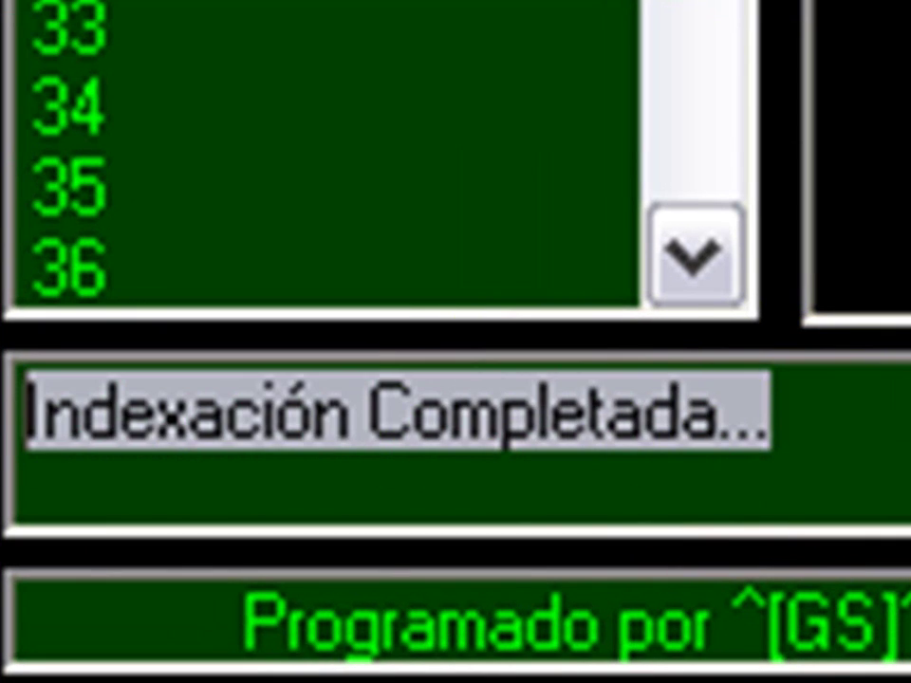
Close Indexador HiPr0, go back to the Cliente folder and launch the Frixon AO application.
click(661, 20)
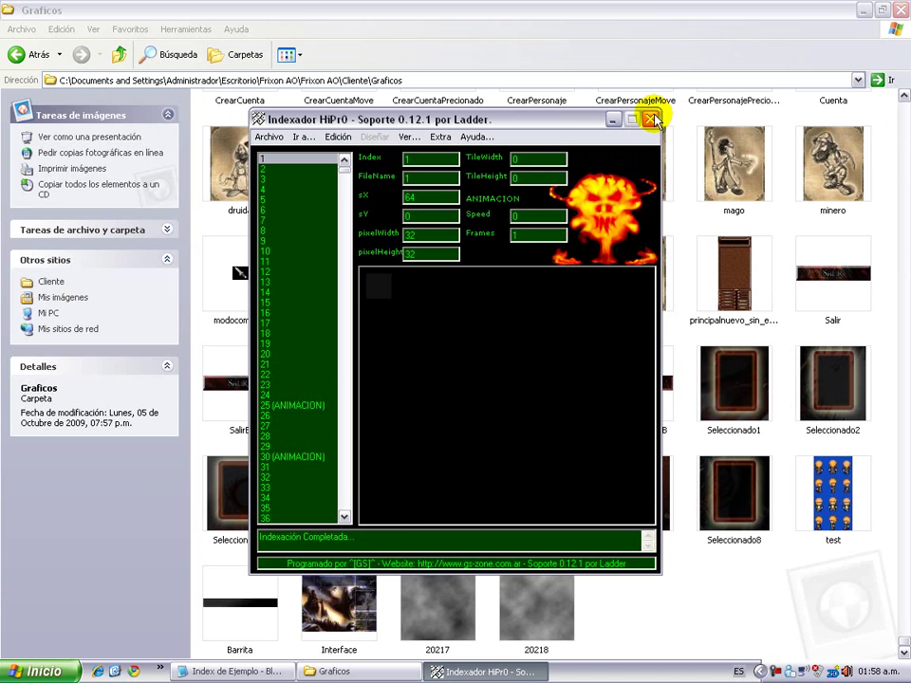
click(651, 121)
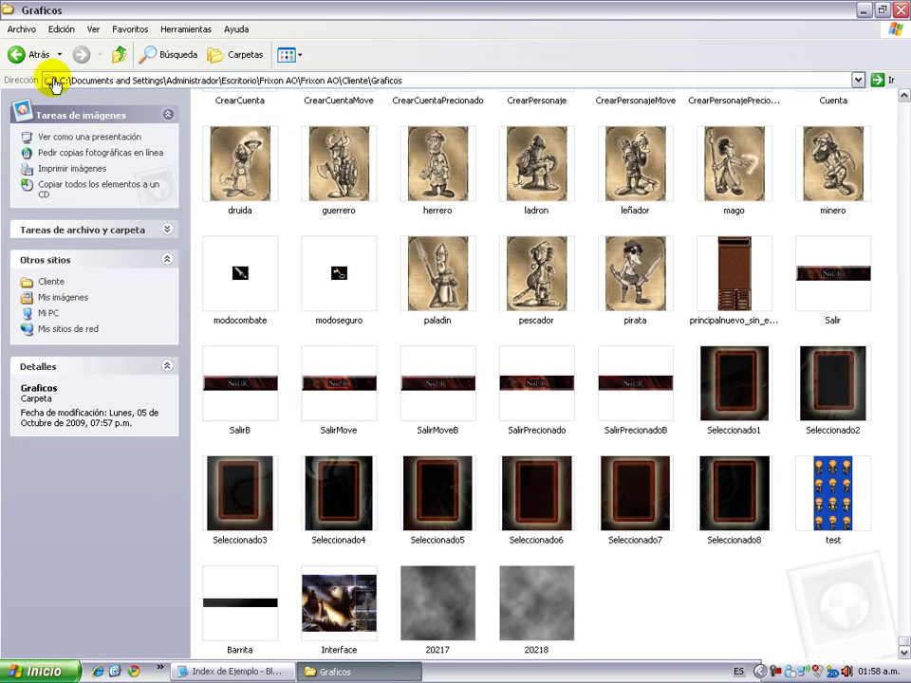
click(38, 55)
click(422, 214)
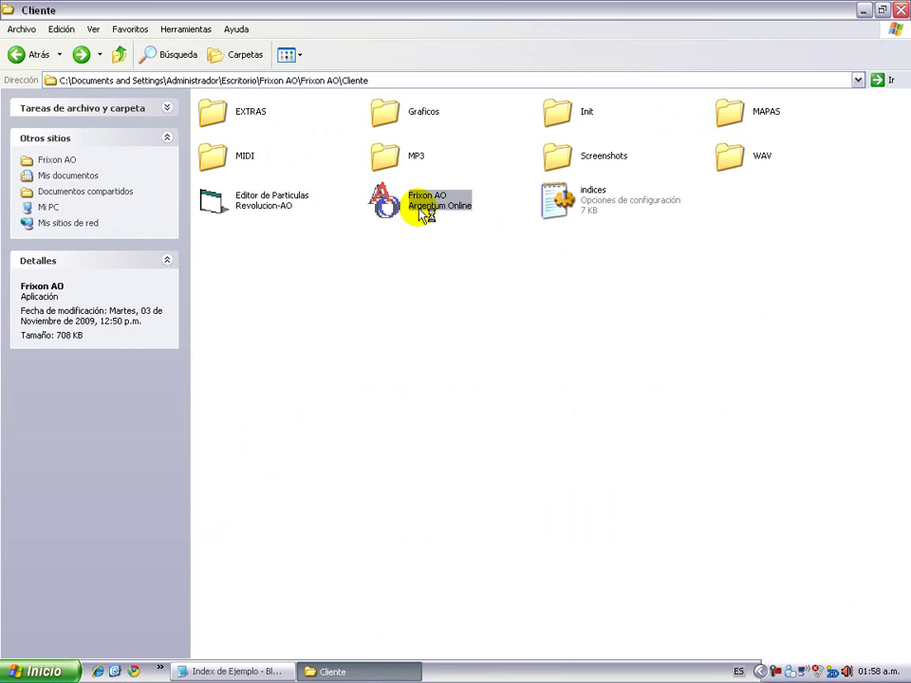
double_click(423, 215)
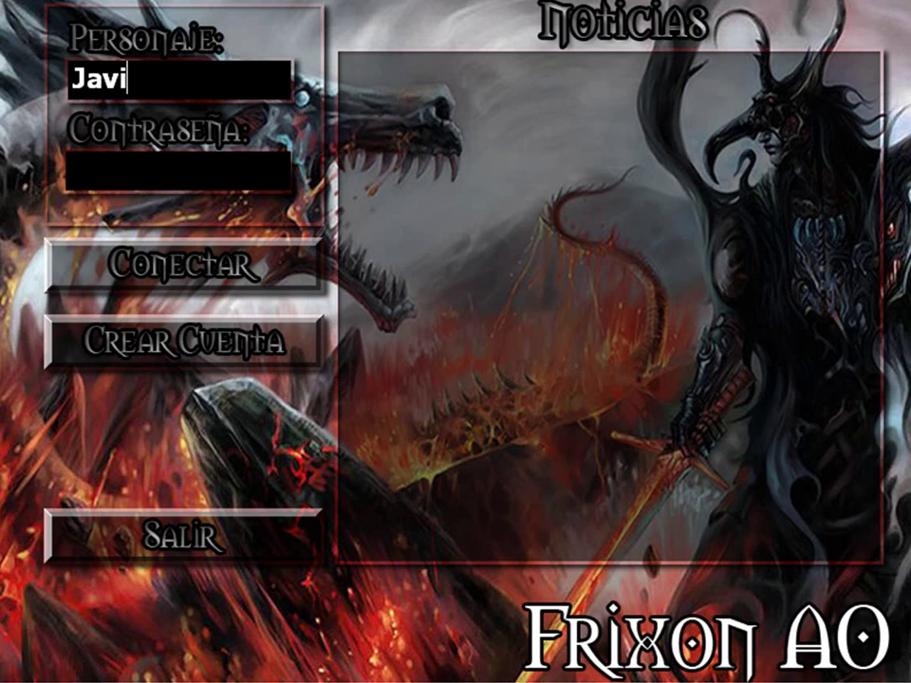
Log in with the account name and password, connect with the level 30 Gm character and dismiss the GuildNews window.
key(Return)
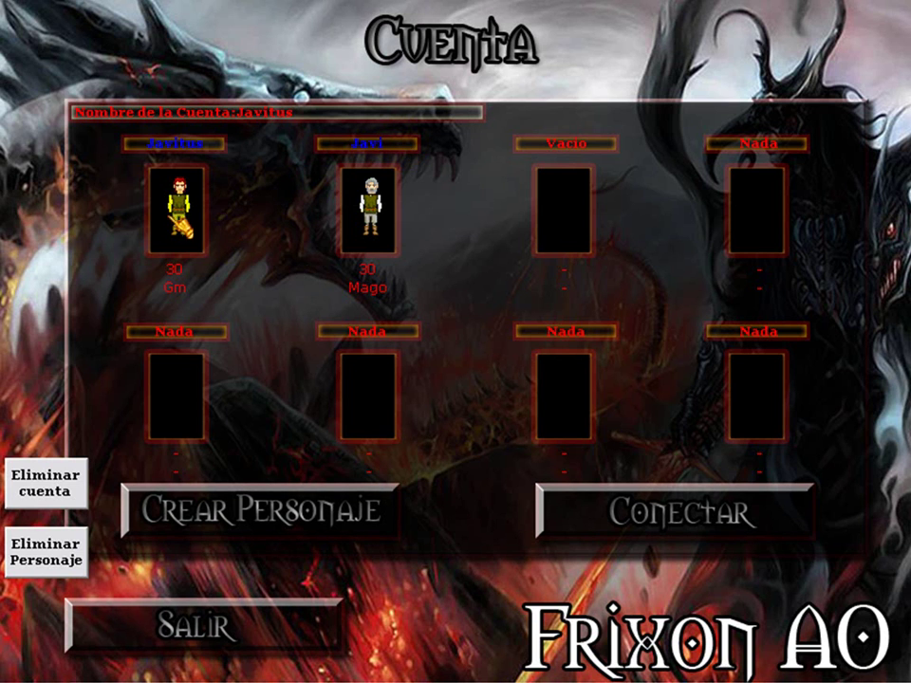
click(180, 223)
click(622, 512)
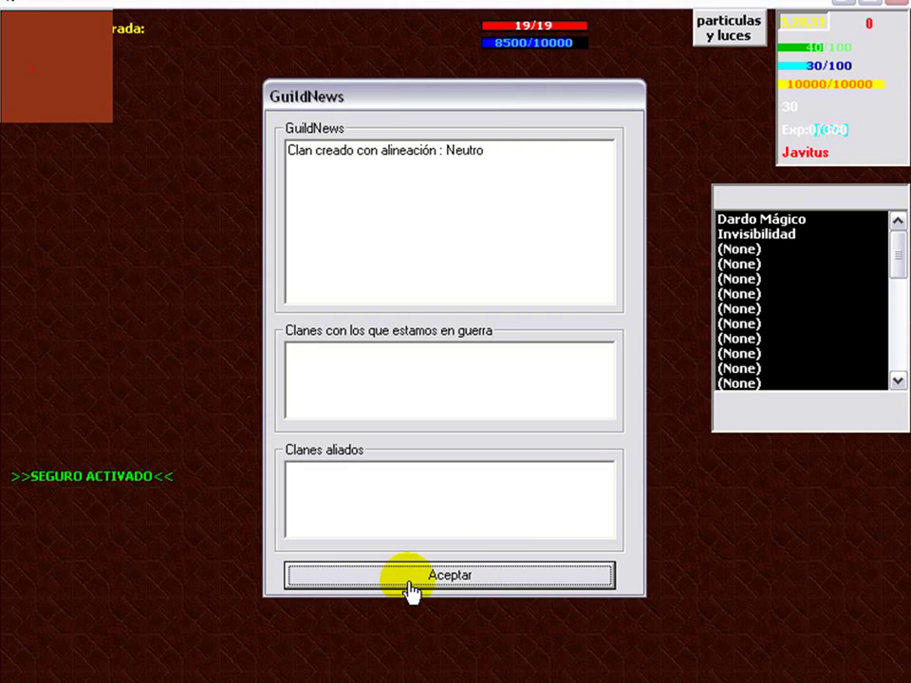
click(410, 581)
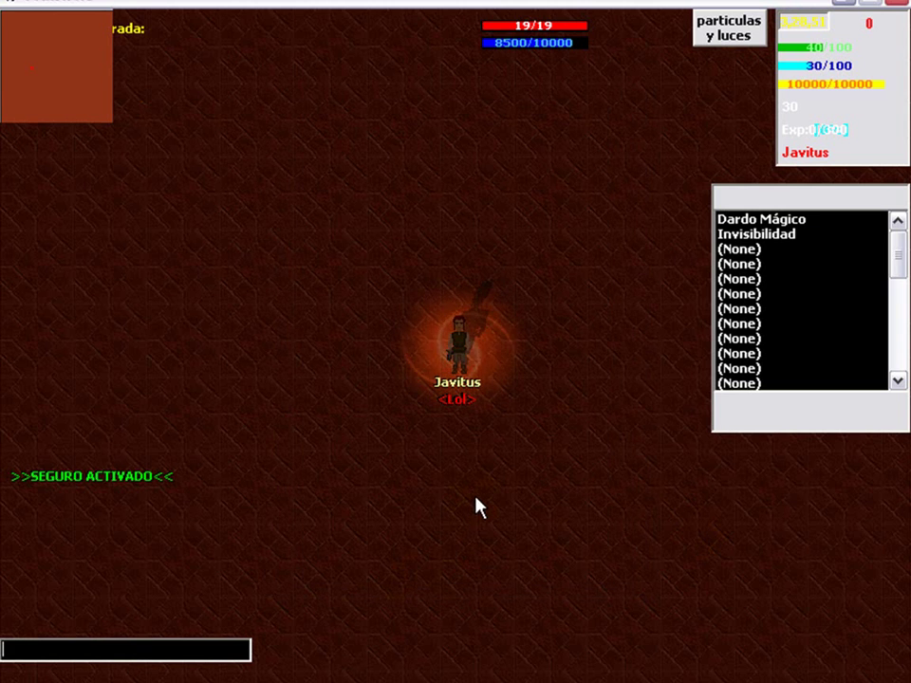
Send the /niebla command in the game chat to test the indexed cloud graphics.
text(/ni)
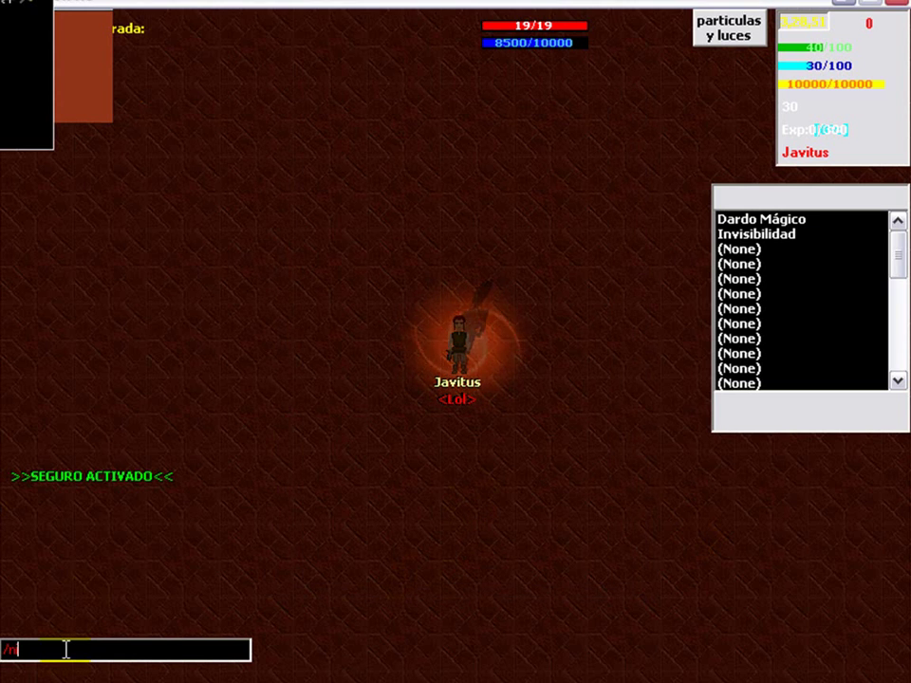
text(ebla)
key(Return)
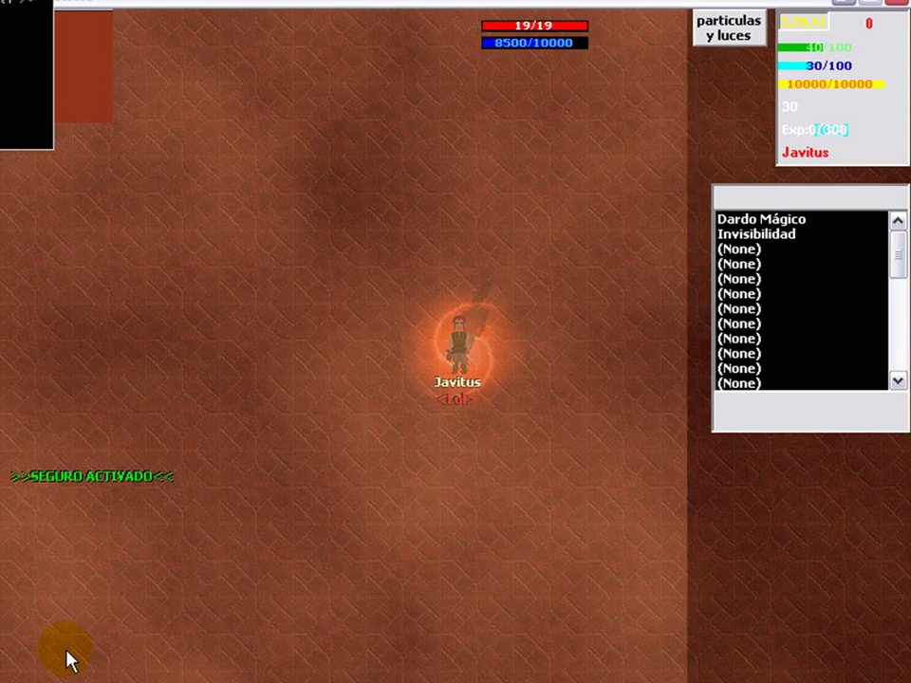